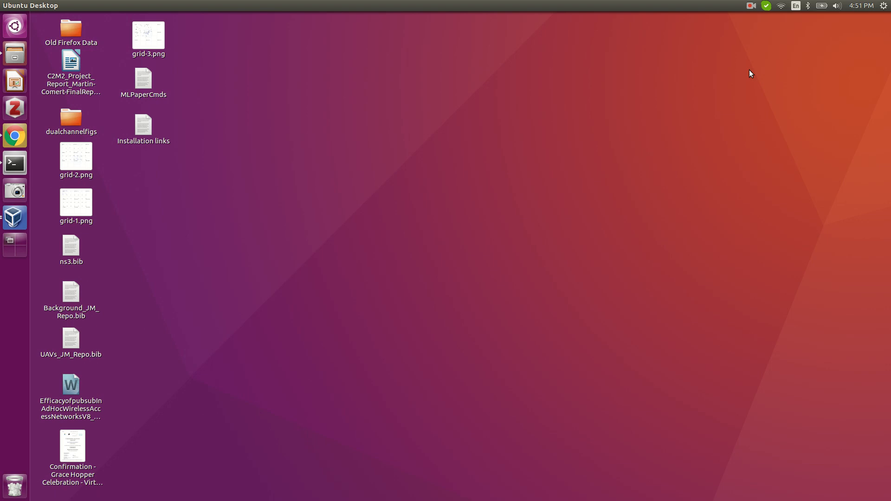
Launch Chrome maximized and scroll the Linux_Downloads page to the Debian-based distributions instructions.
{"action": "left_click", "coordinate": [15, 135]}
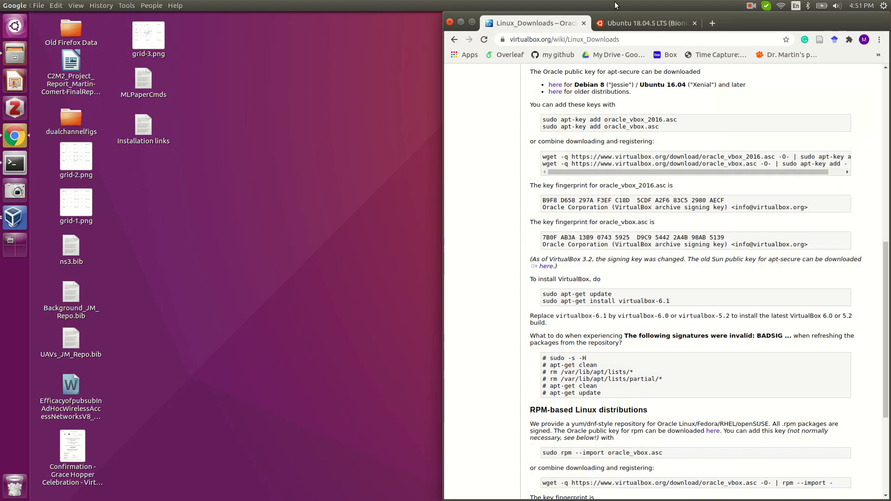
{"action": "left_click", "coordinate": [473, 23]}
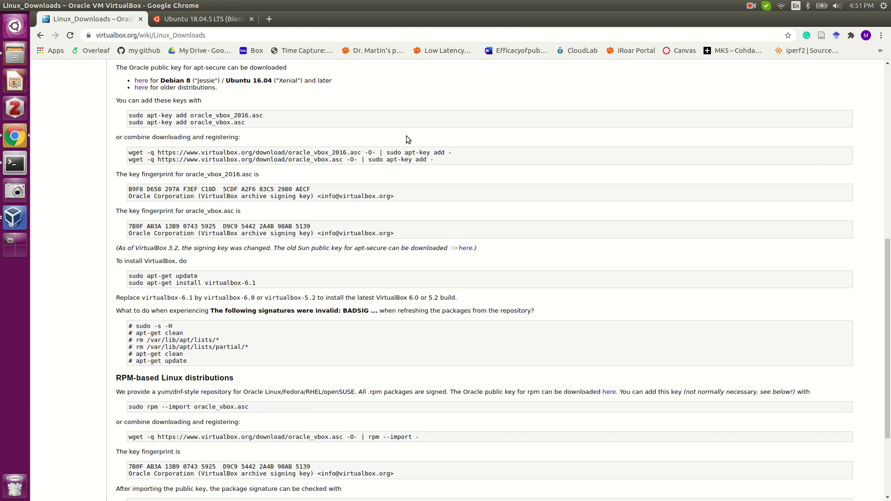
{"action": "scroll", "coordinate": [483, 198], "scroll_direction": "down", "scroll_amount": 2}
{"action": "scroll", "coordinate": [483, 197], "scroll_direction": "up", "scroll_amount": 4}
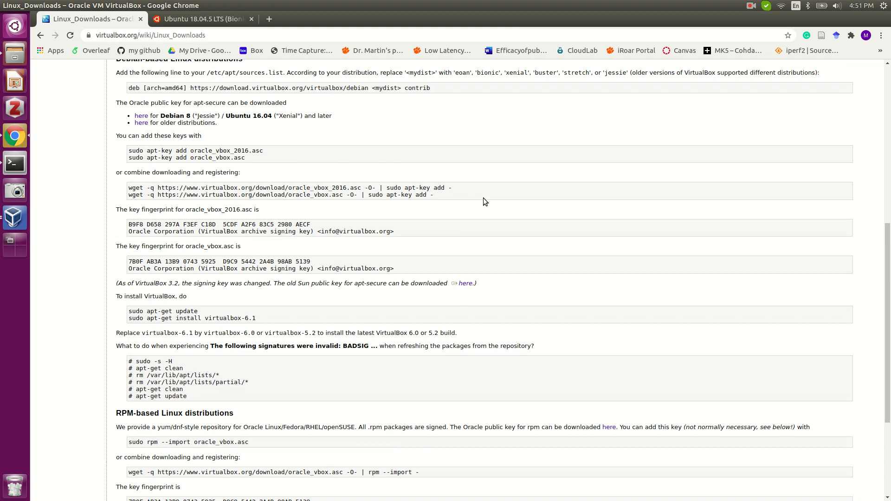
{"action": "left_click", "coordinate": [751, 7]}
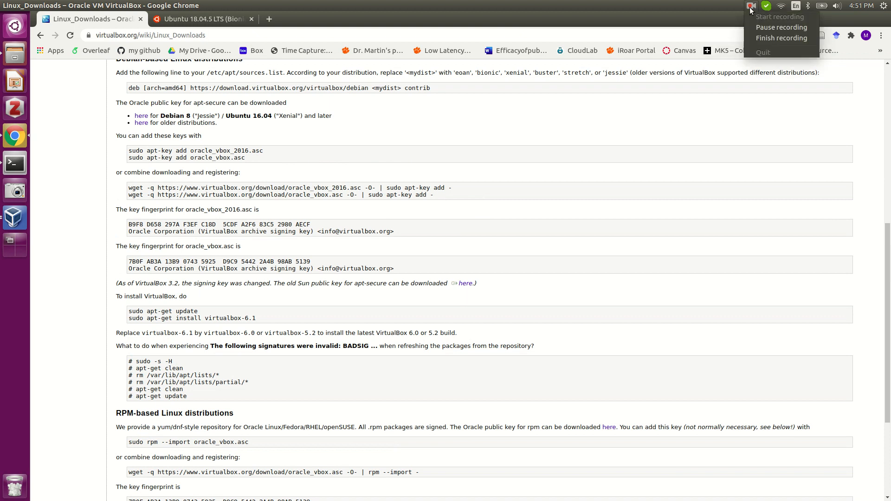
{"action": "left_click", "coordinate": [781, 28]}
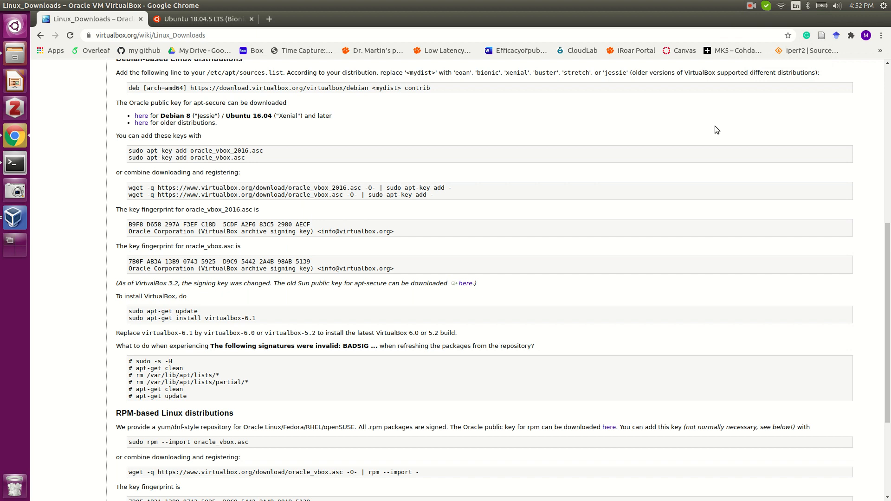
{"action": "scroll", "coordinate": [714, 129], "scroll_direction": "up", "scroll_amount": 1}
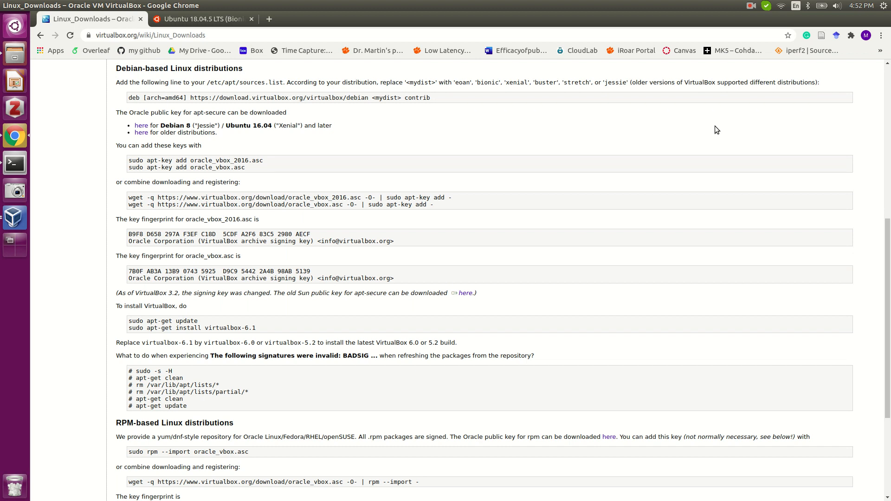
{"action": "scroll", "coordinate": [714, 126], "scroll_direction": "up", "scroll_amount": 6}
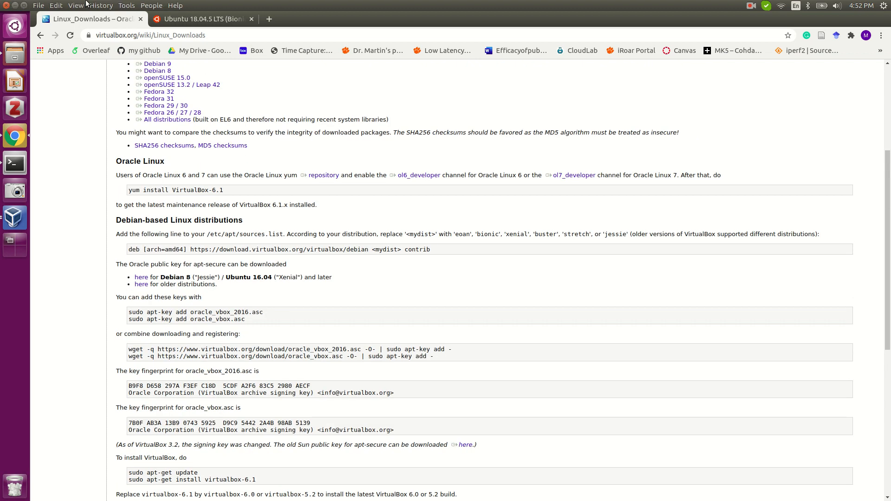
Go back to the main VirtualBox Downloads page and select its page address.
{"action": "left_click", "coordinate": [39, 36]}
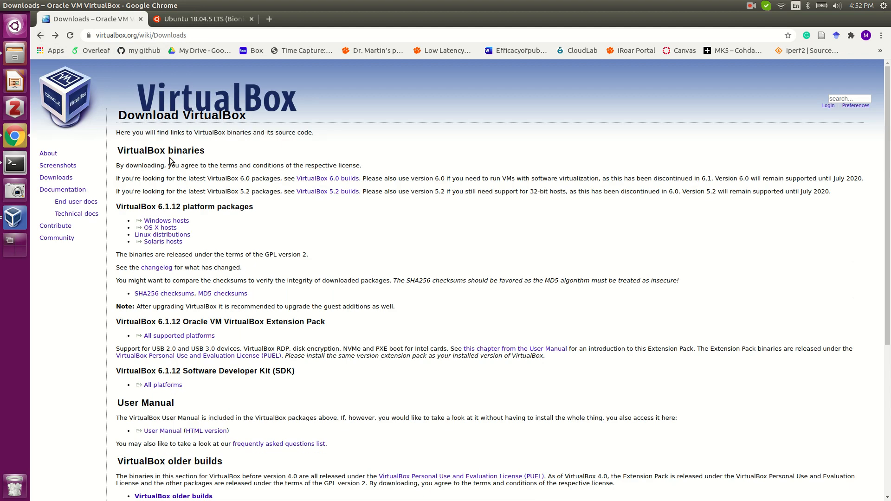
{"action": "left_click", "coordinate": [189, 36]}
{"action": "left_click_drag", "start_coordinate": [190, 37], "coordinate": [95, 36]}
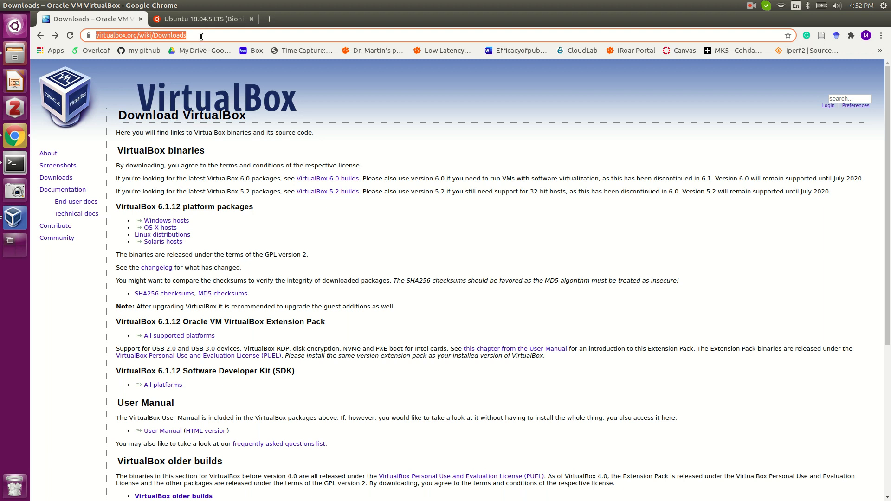
{"action": "left_click", "coordinate": [250, 212]}
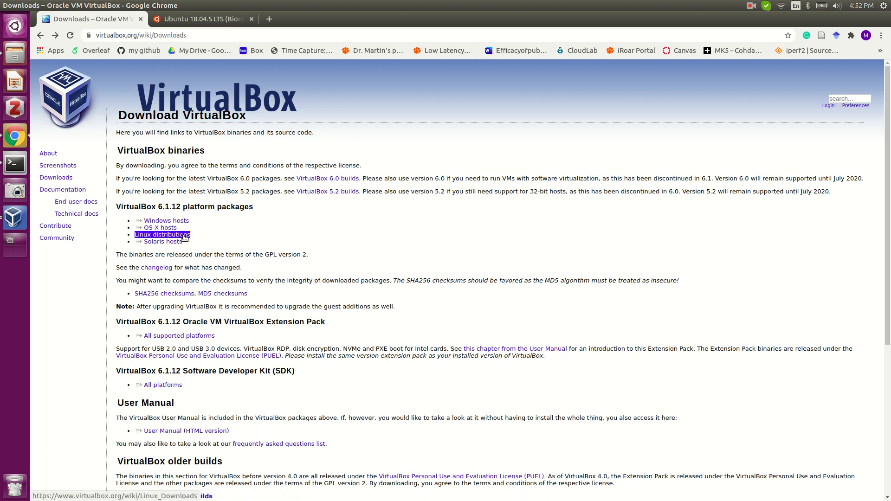
Read through the Linux hosts install instructions, then return to the Downloads page.
{"action": "left_click", "coordinate": [184, 237]}
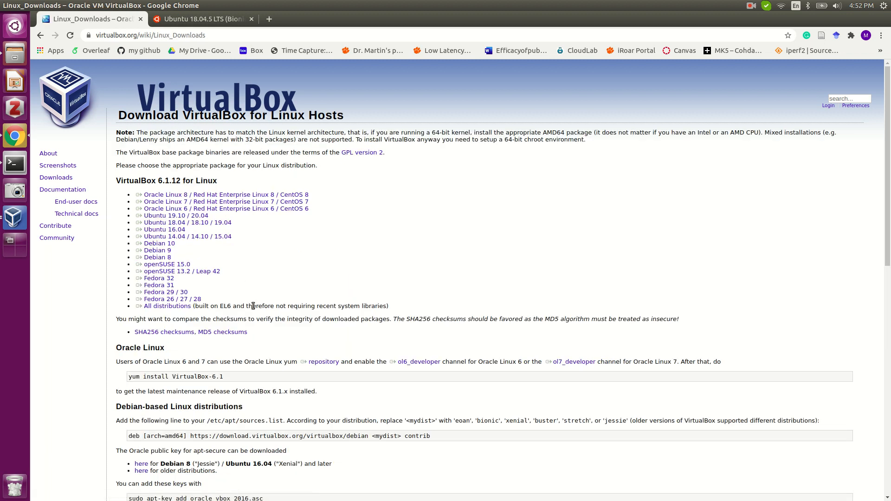
{"action": "scroll", "coordinate": [253, 306], "scroll_direction": "down", "scroll_amount": 5}
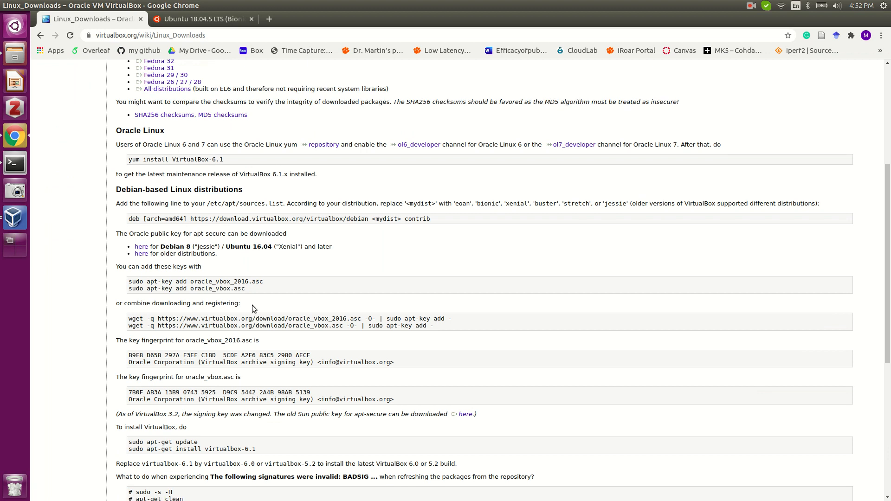
{"action": "scroll", "coordinate": [253, 306], "scroll_direction": "down", "scroll_amount": 2}
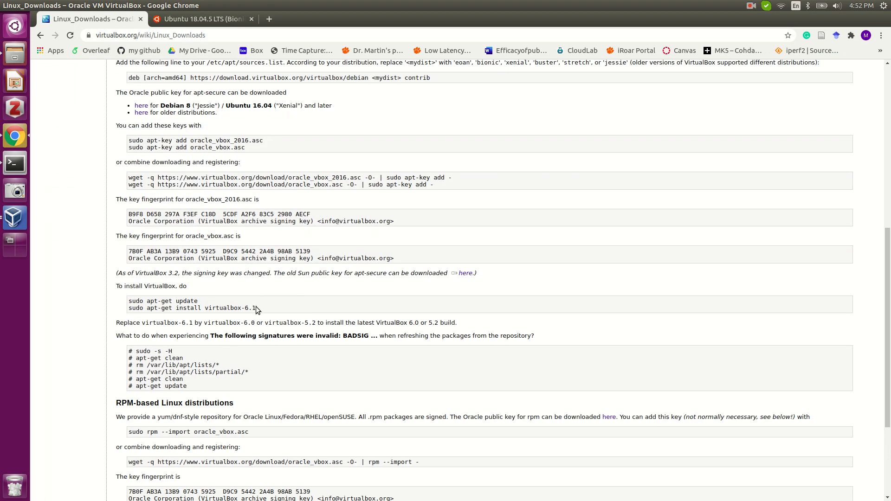
{"action": "scroll", "coordinate": [255, 308], "scroll_direction": "down", "scroll_amount": 2}
{"action": "scroll", "coordinate": [256, 307], "scroll_direction": "up", "scroll_amount": 5}
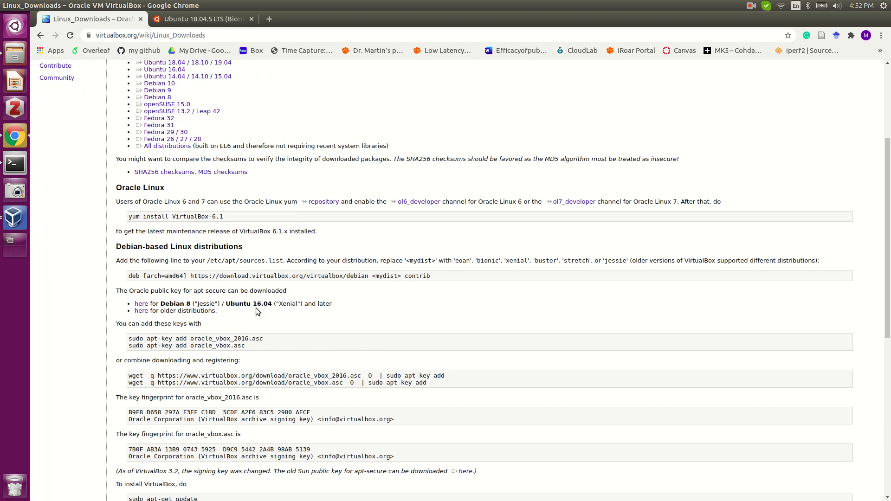
{"action": "scroll", "coordinate": [255, 308], "scroll_direction": "down", "scroll_amount": 4}
{"action": "scroll", "coordinate": [256, 310], "scroll_direction": "up", "scroll_amount": 8}
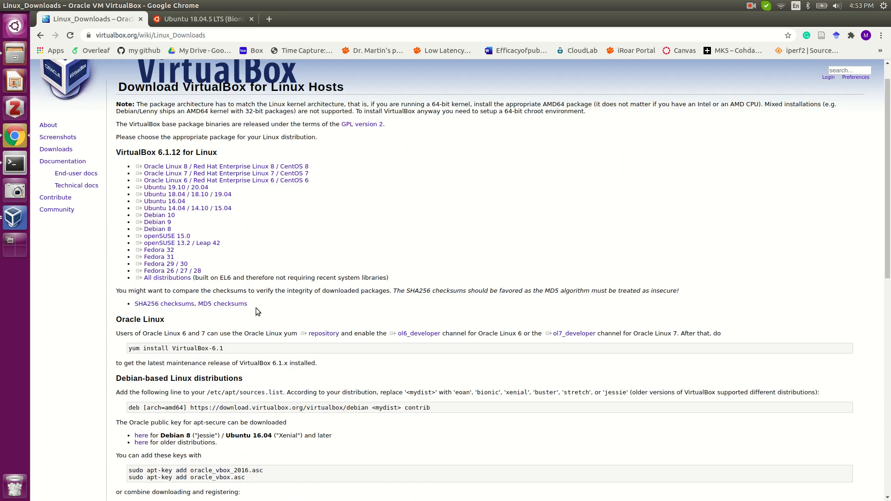
{"action": "left_click", "coordinate": [40, 36]}
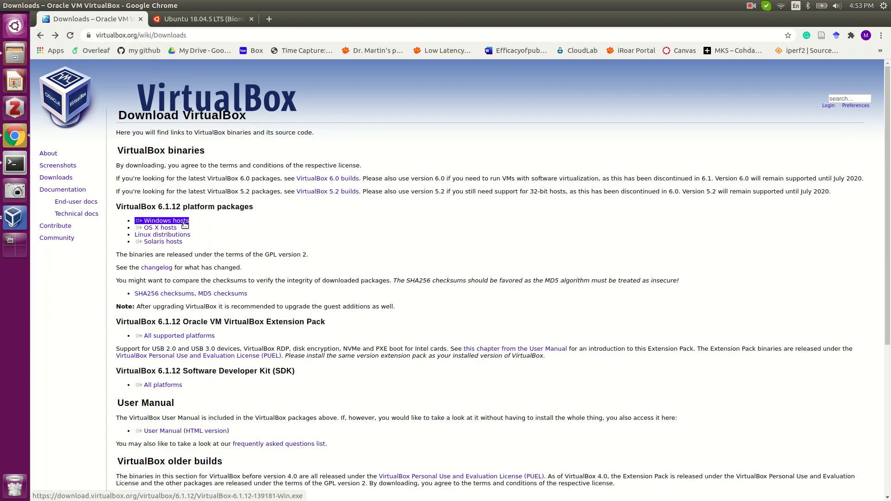
Start the Windows hosts installer download, pause it, and bring the VirtualBox windows forward.
{"action": "left_click", "coordinate": [184, 222]}
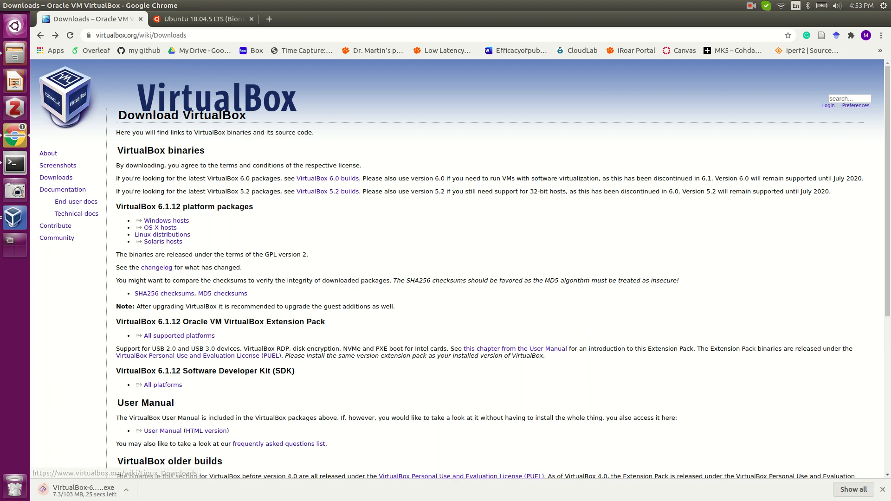
{"action": "left_click", "coordinate": [129, 492]}
{"action": "left_click", "coordinate": [153, 446]}
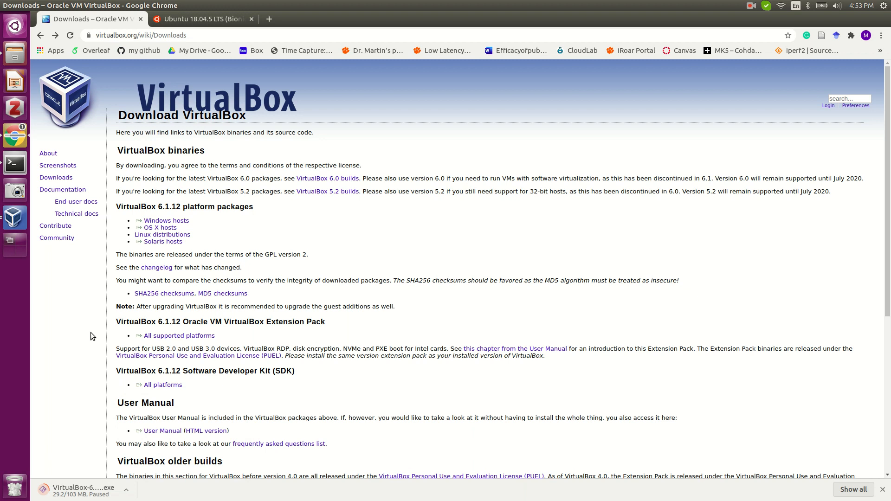
{"action": "left_click", "coordinate": [10, 222]}
{"action": "left_click", "coordinate": [11, 222]}
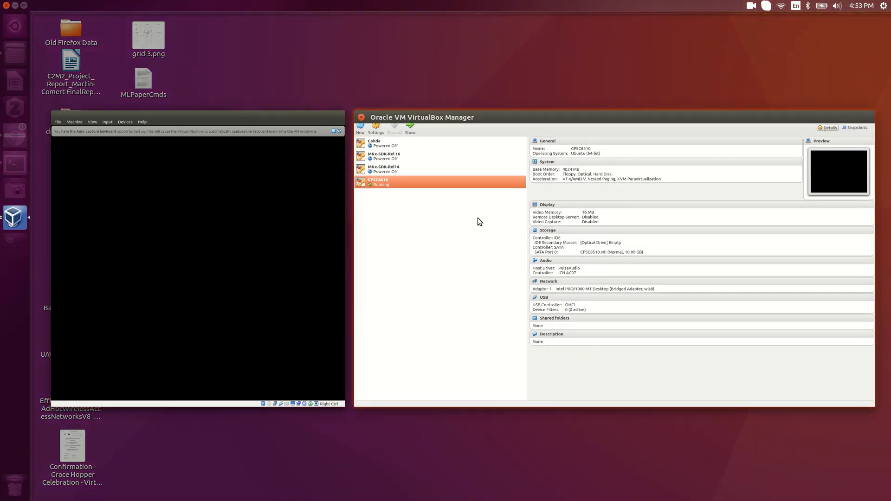
{"action": "left_click", "coordinate": [477, 218]}
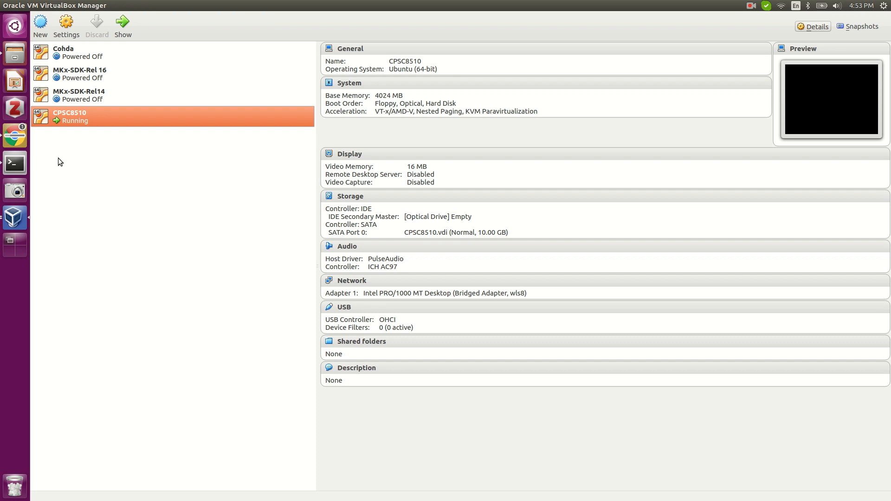
{"action": "left_click", "coordinate": [15, 136]}
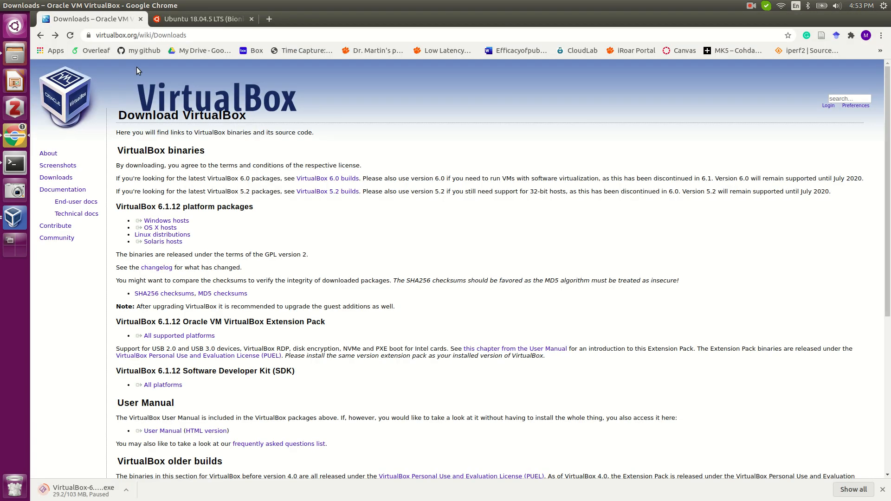
Switch to the Ubuntu 18.04.5 LTS releases tab and scroll to the desktop and server images.
{"action": "left_click", "coordinate": [208, 17]}
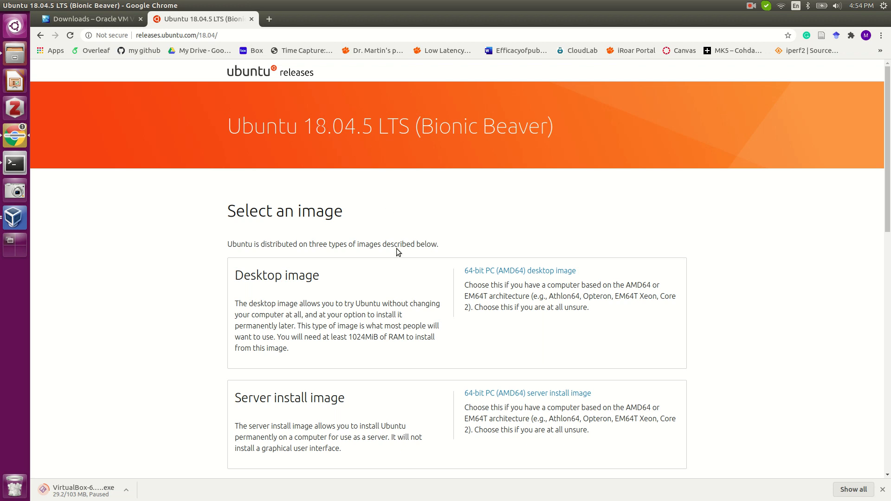
{"action": "scroll", "coordinate": [396, 249], "scroll_direction": "down", "scroll_amount": 3}
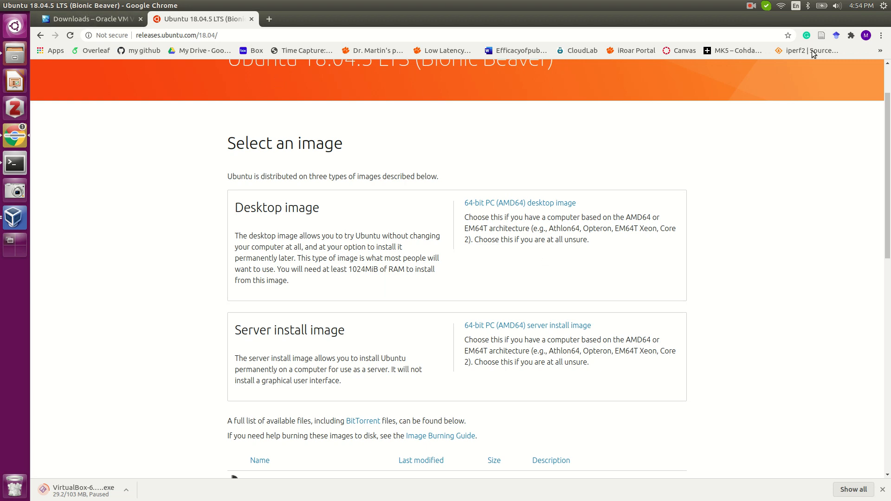
{"action": "left_click", "coordinate": [754, 6]}
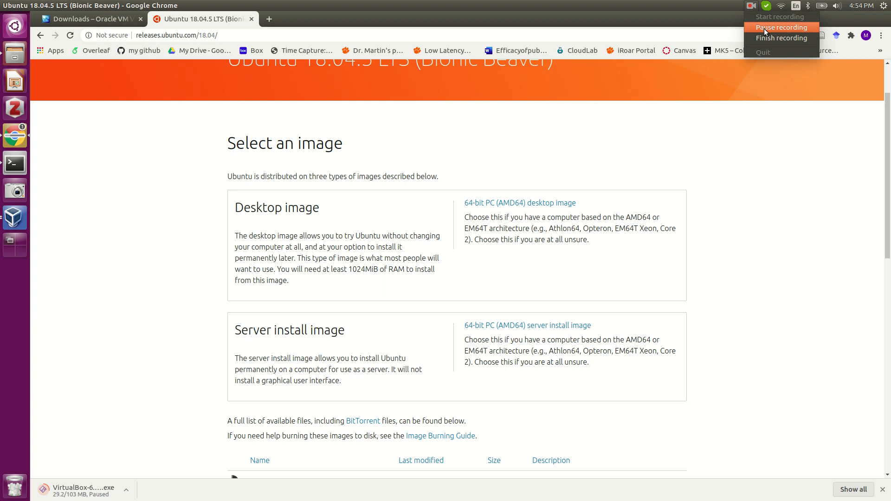
{"action": "left_click", "coordinate": [763, 29]}
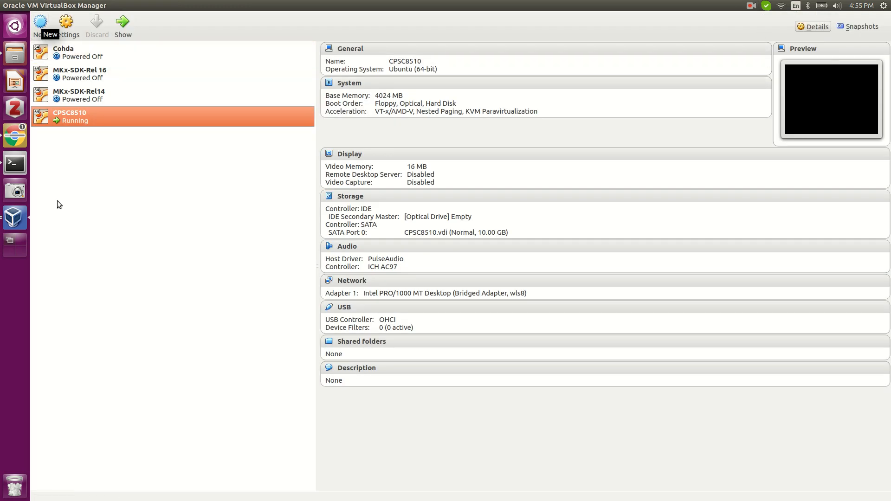
Start a new virtual machine from the VirtualBox Manager's New toolbar button.
{"action": "mouse_move", "coordinate": [81, 3]}
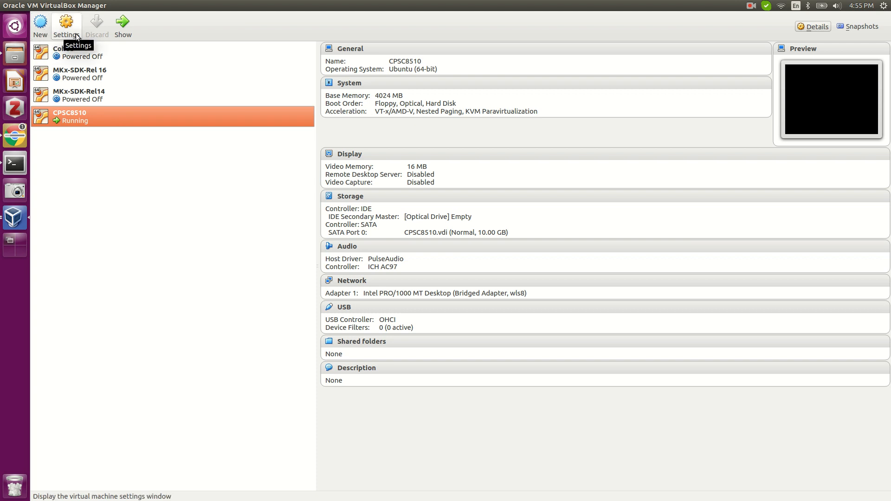
{"action": "left_click", "coordinate": [39, 29]}
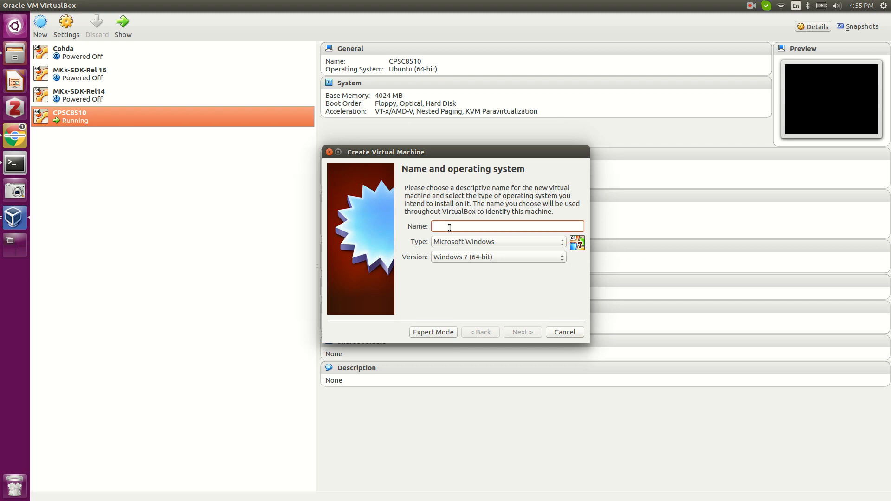
Name the VM testVM with type Linux and version Ubuntu (64-bit), then continue to memory.
{"action": "type", "text": "testVM"}
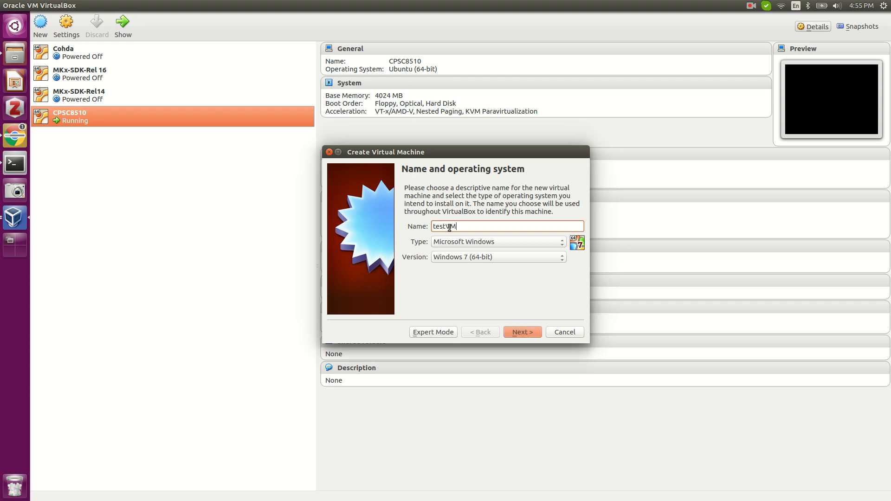
{"action": "left_click", "coordinate": [471, 241]}
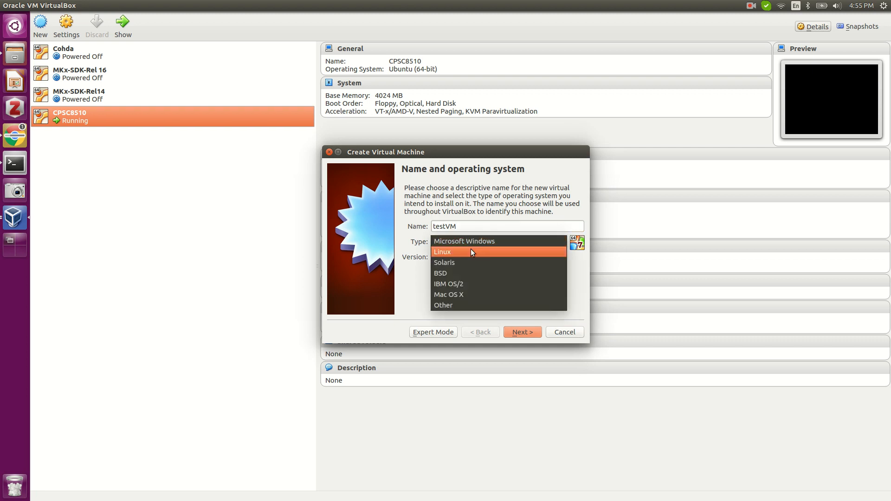
{"action": "left_click", "coordinate": [470, 252]}
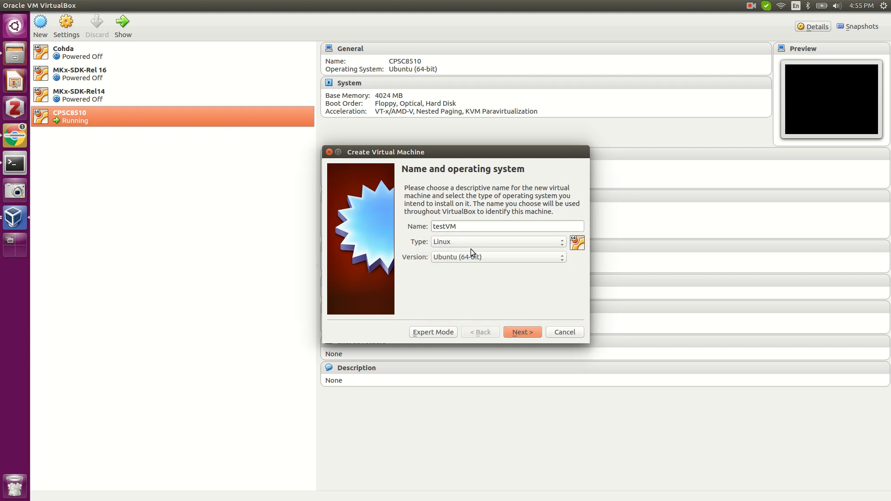
{"action": "left_click", "coordinate": [502, 257]}
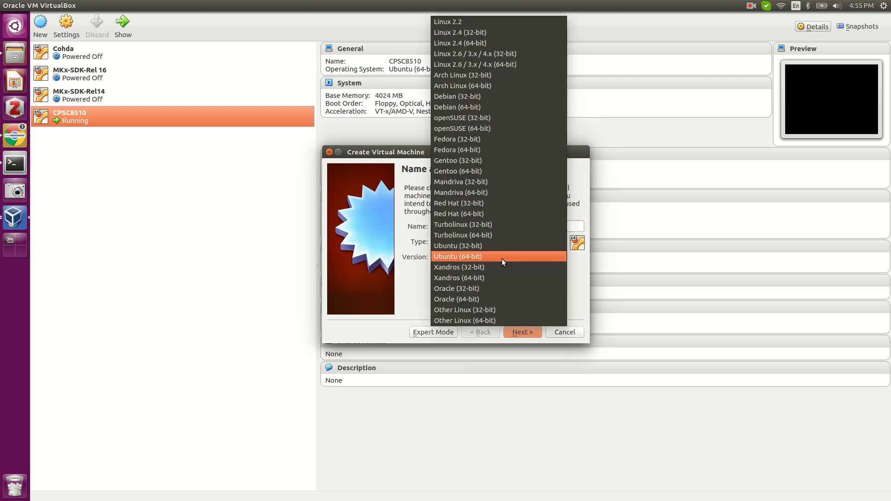
{"action": "left_click", "coordinate": [502, 258]}
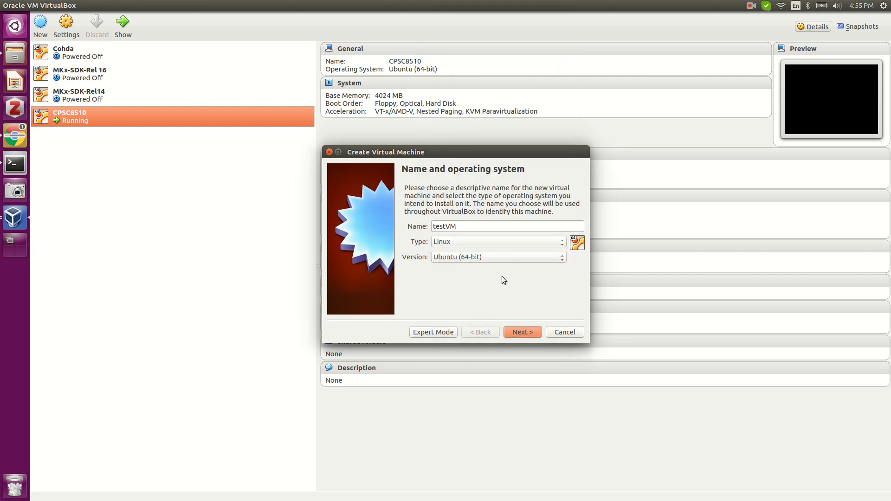
{"action": "left_click", "coordinate": [522, 333]}
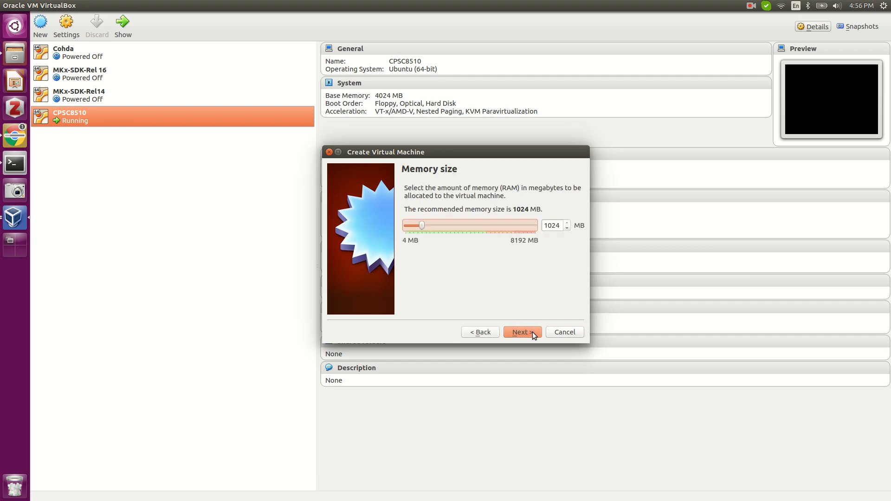
Change testVM's memory to 2024 MB and continue to the hard disk step.
{"action": "left_click", "coordinate": [549, 226]}
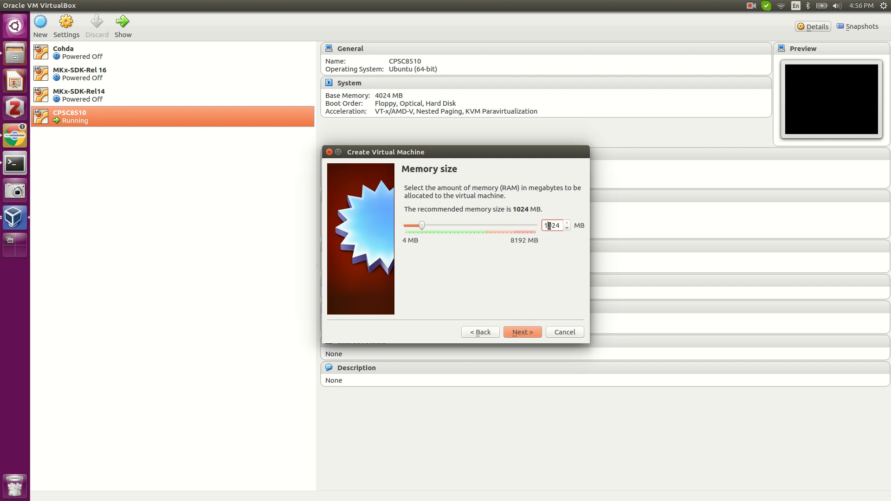
{"action": "key", "text": "BackSpace"}
{"action": "type", "text": "20"}
{"action": "left_click", "coordinate": [521, 332]}
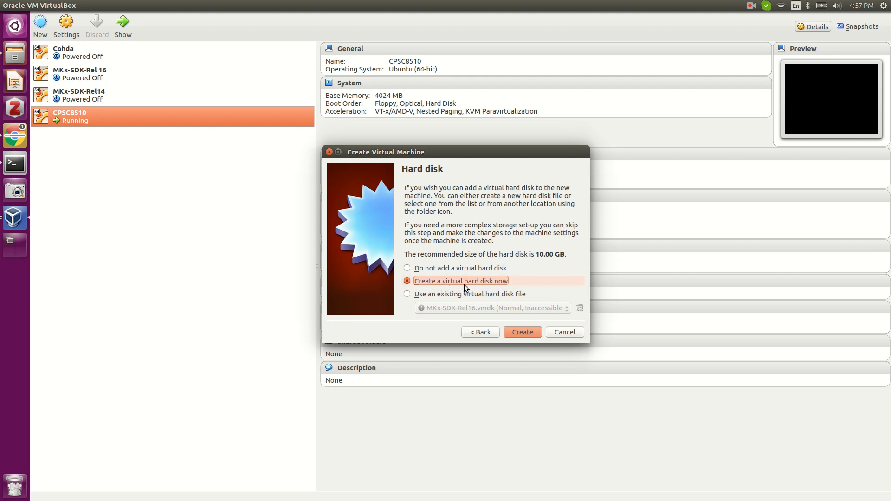
Create a new 10.00 GB dynamically allocated VDI disk to finish creating testVM.
{"action": "left_click", "coordinate": [522, 336]}
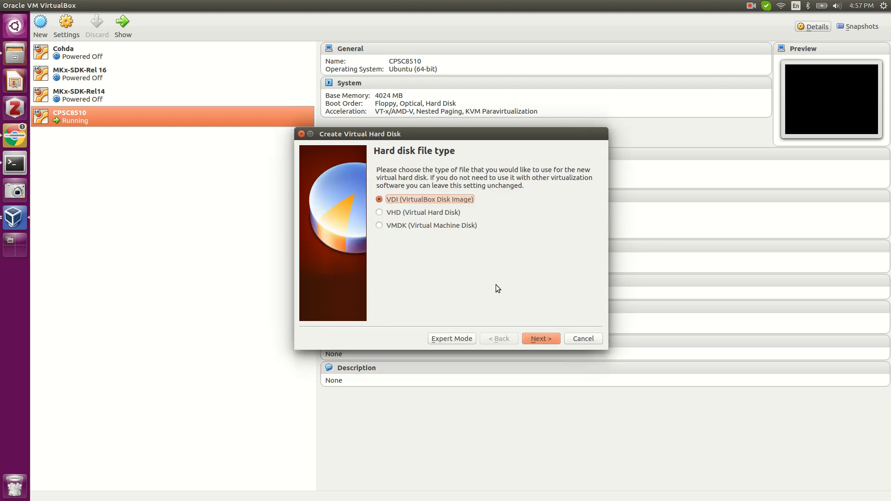
{"action": "left_click", "coordinate": [539, 339]}
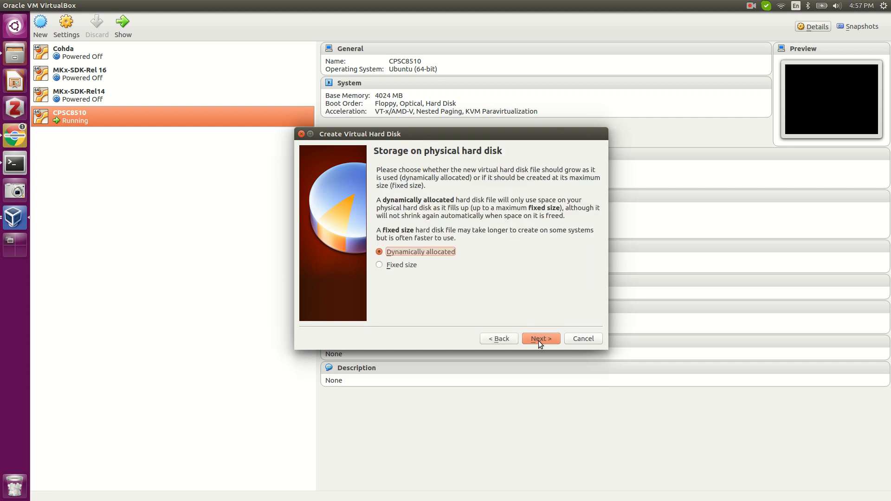
{"action": "left_click", "coordinate": [538, 339]}
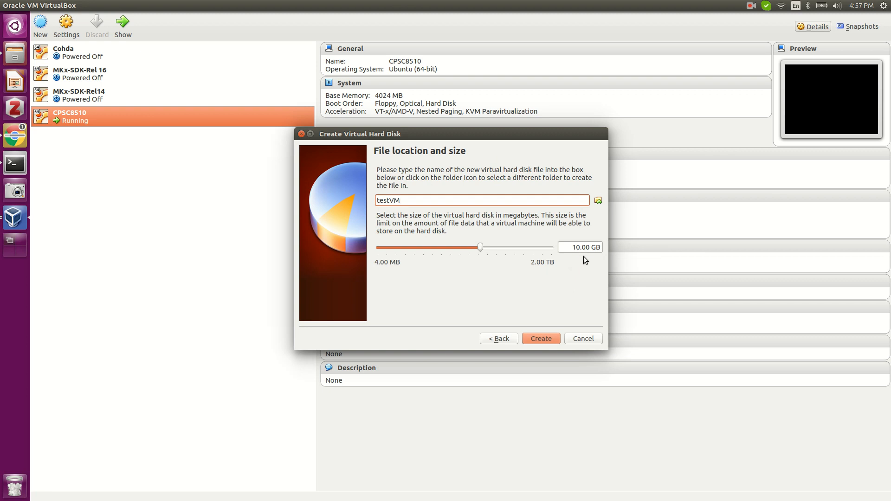
{"action": "left_click", "coordinate": [541, 338]}
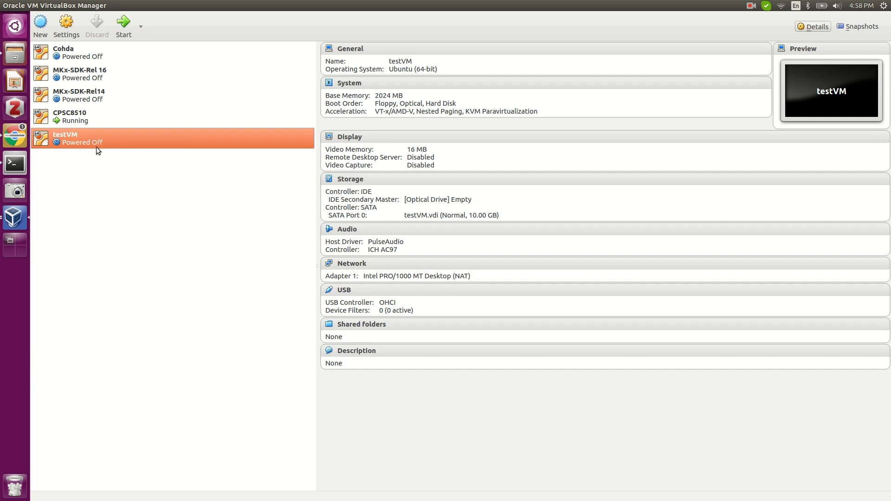
Start testVM and browse for a start-up disk image file.
{"action": "double_click", "coordinate": [96, 134]}
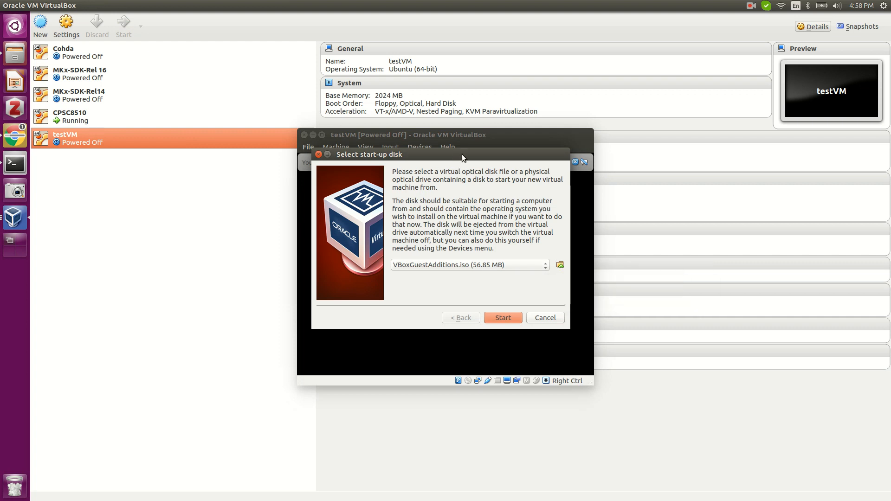
{"action": "left_click", "coordinate": [560, 266]}
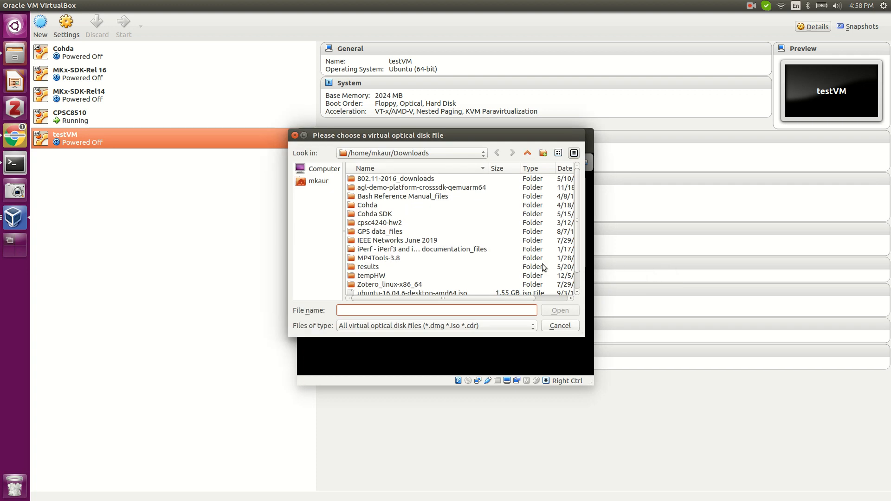
Cancel the file browser and pick ubuntu-18.04.5-desktop-amd64.iso as testVM's start-up disk.
{"action": "left_click", "coordinate": [393, 216]}
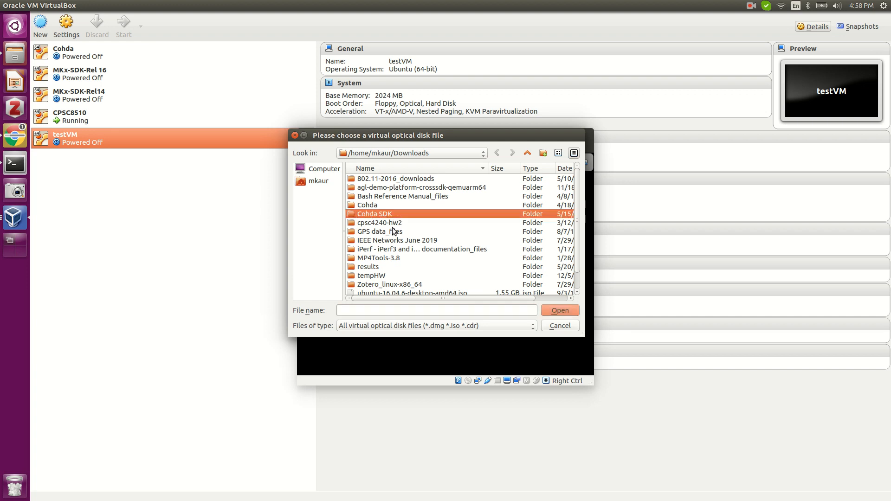
{"action": "left_click", "coordinate": [559, 325]}
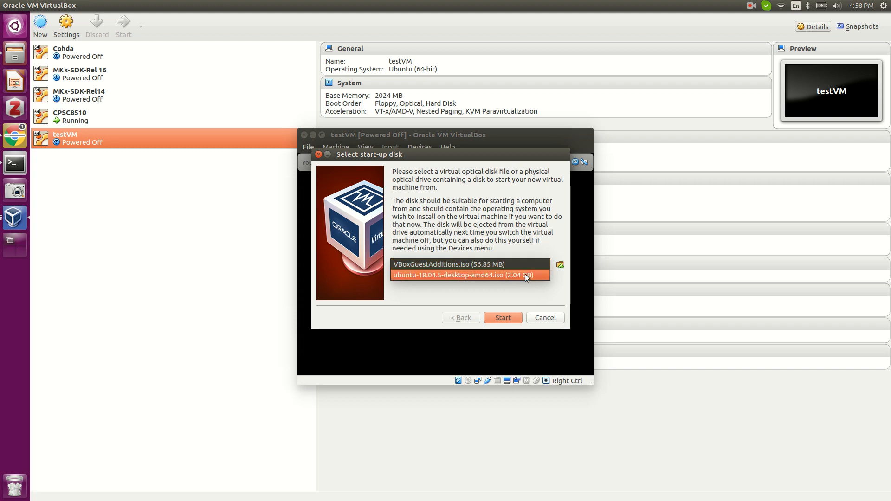
{"action": "left_click", "coordinate": [467, 276]}
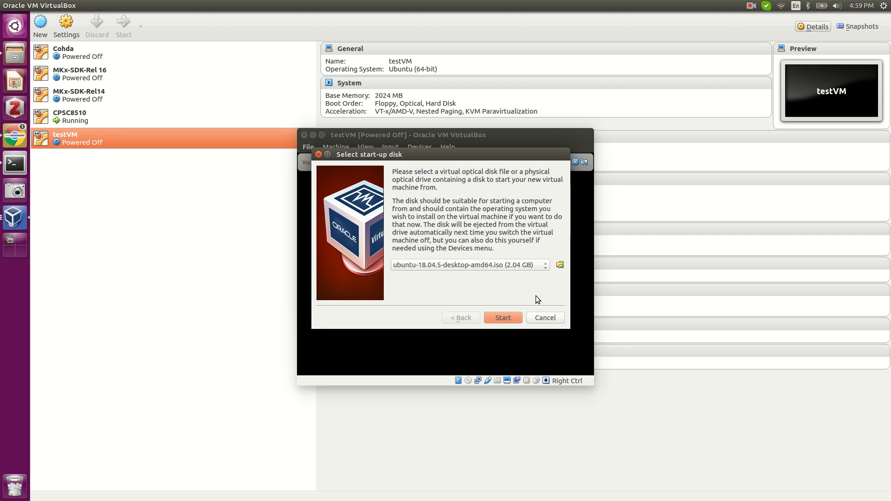
Start testVM from the chosen disk, then cancel the start and close its progress window.
{"action": "key", "text": "Return"}
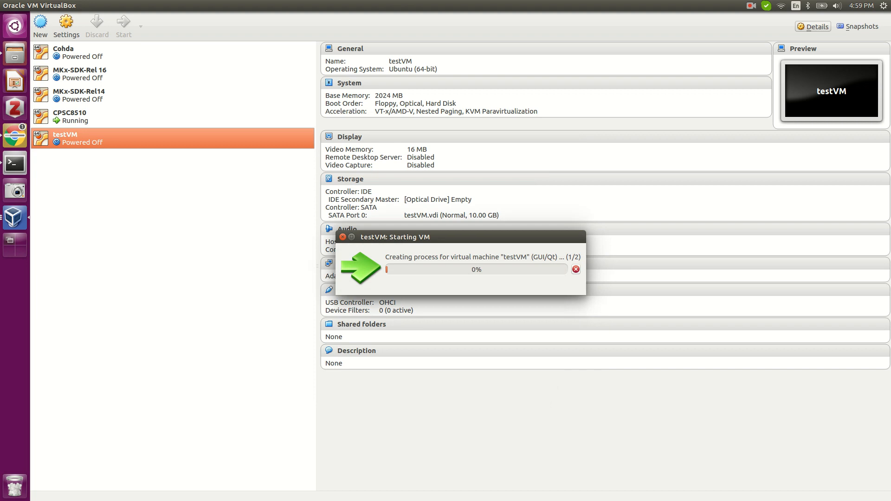
{"action": "left_click", "coordinate": [576, 270]}
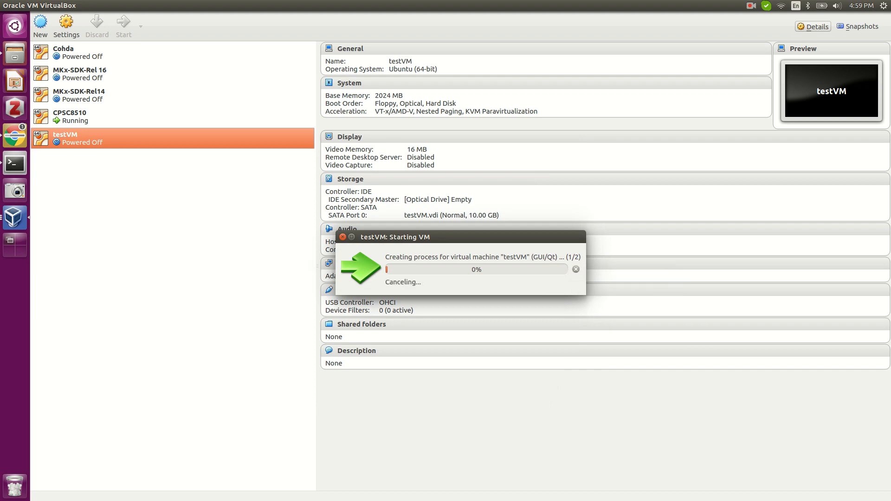
{"action": "left_click", "coordinate": [343, 237]}
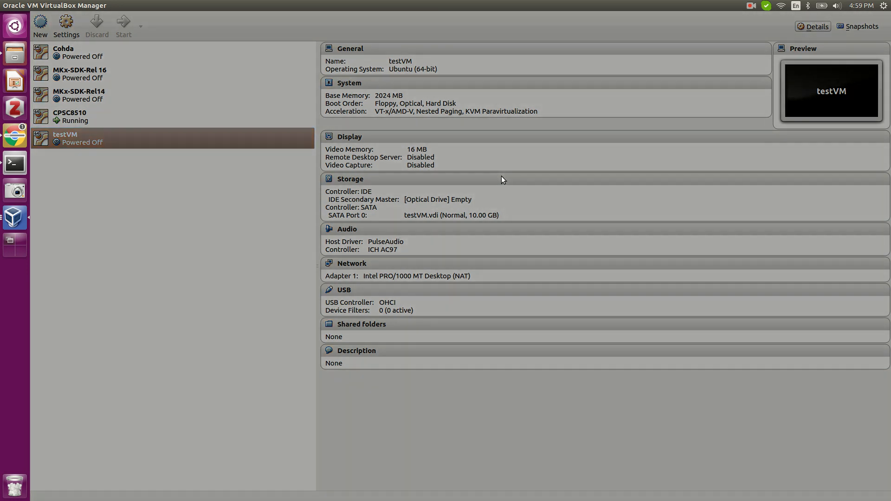
{"action": "left_click", "coordinate": [750, 6]}
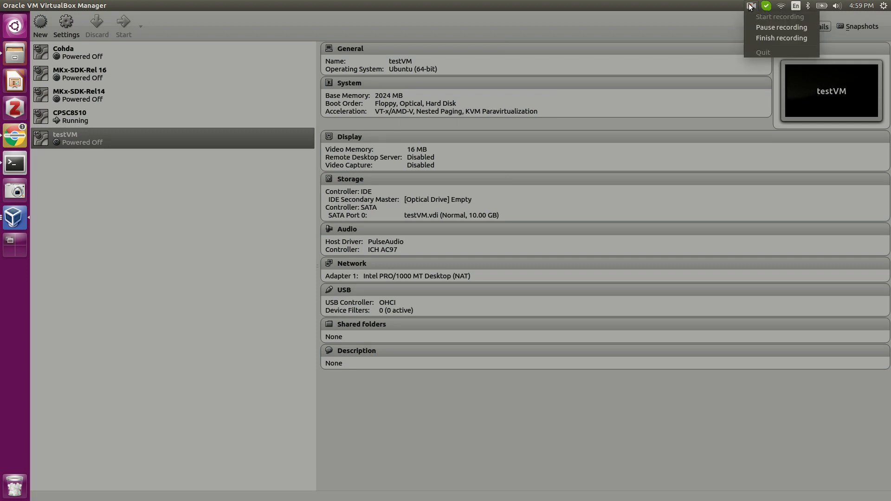
{"action": "left_click", "coordinate": [761, 27]}
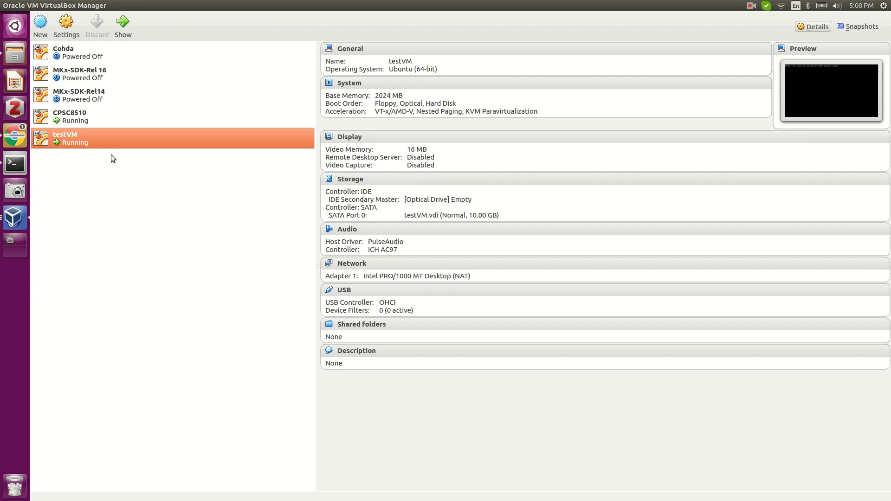
Bring the CPSC8510 guest window to the front and maximize it.
{"action": "mouse_move", "coordinate": [86, 119]}
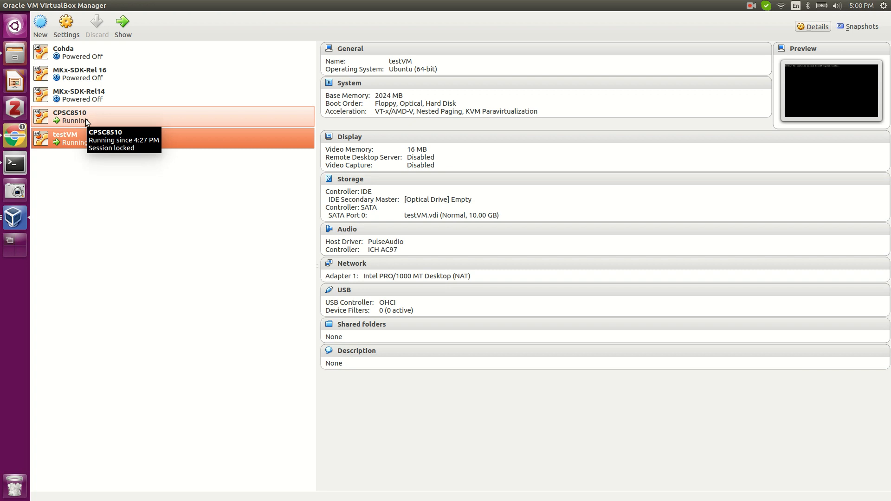
{"action": "left_click", "coordinate": [9, 221]}
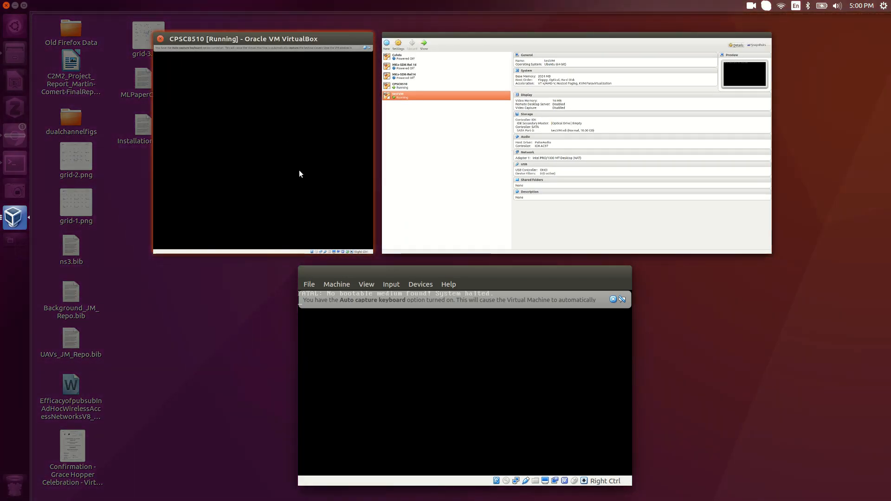
{"action": "left_click", "coordinate": [299, 170]}
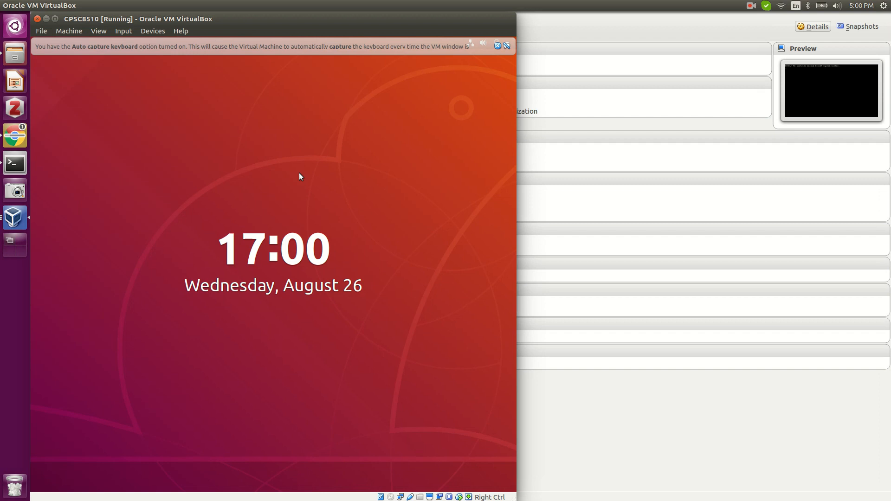
{"action": "left_click", "coordinate": [55, 19]}
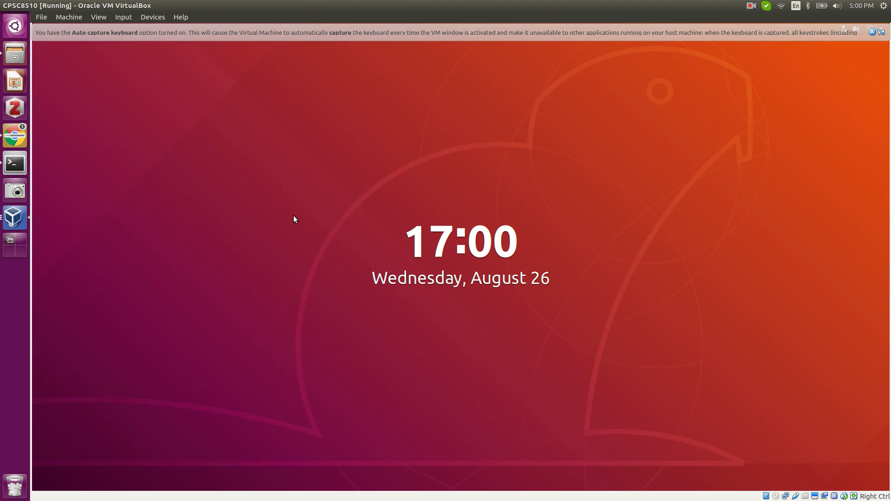
Unlock the CPSC8510 guest's lock screen by entering the login password.
{"action": "key", "text": "Return"}
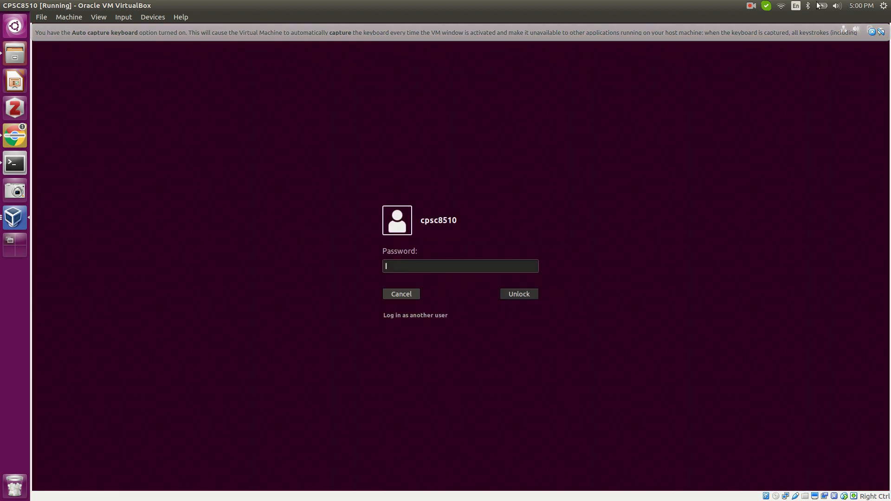
{"action": "left_click", "coordinate": [751, 7]}
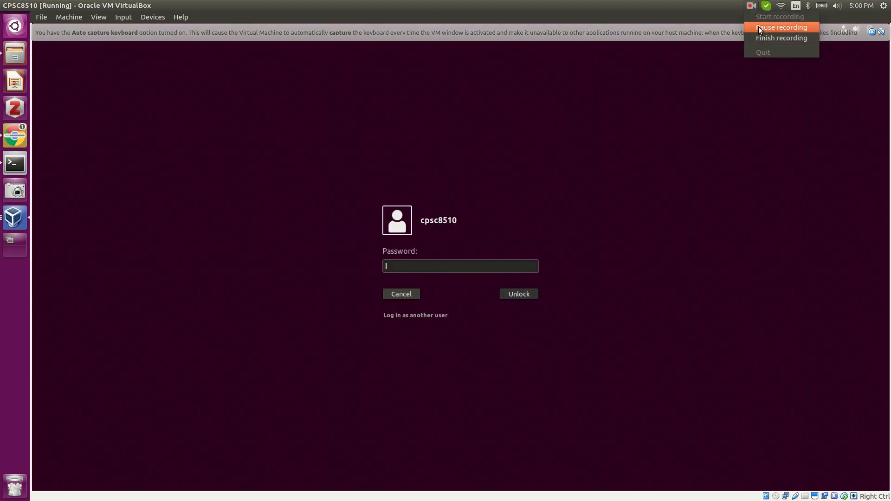
{"action": "left_click", "coordinate": [758, 26]}
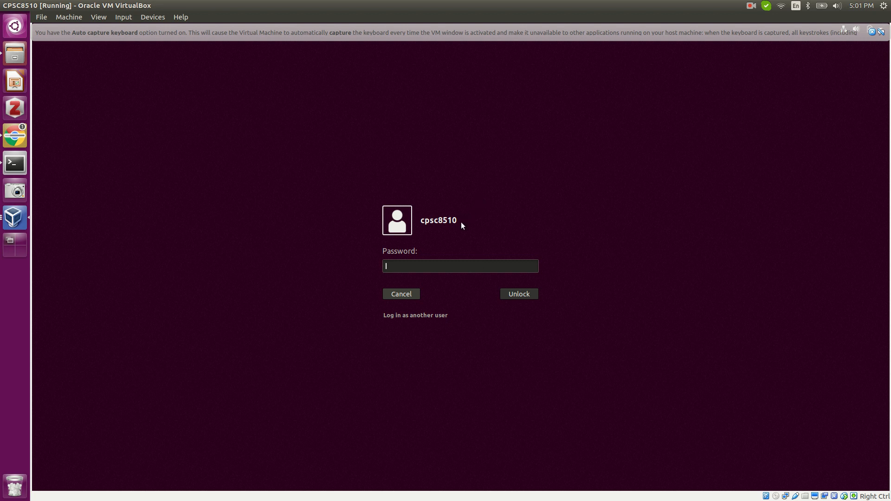
{"action": "type", "text": "••••••••"}
{"action": "key", "text": "Return"}
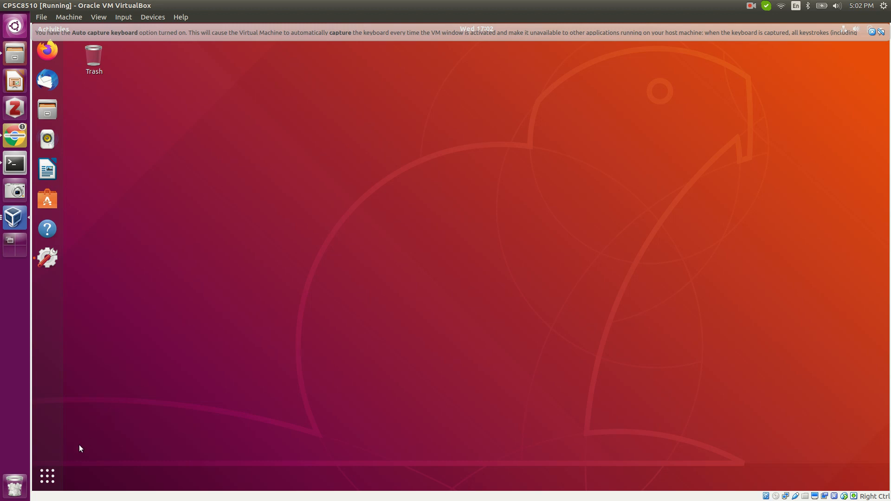
Open and close the guest's application overview, then open the VM's Devices > Network options.
{"action": "left_click", "coordinate": [47, 476]}
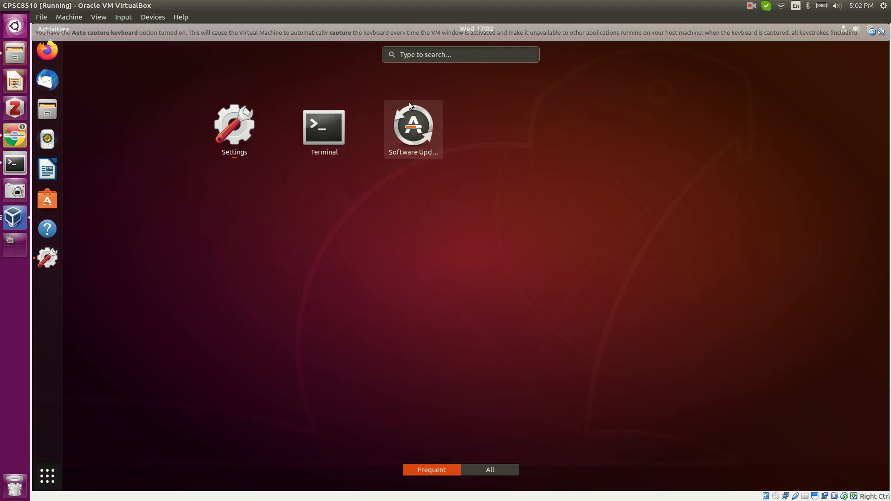
{"action": "left_click", "coordinate": [414, 56]}
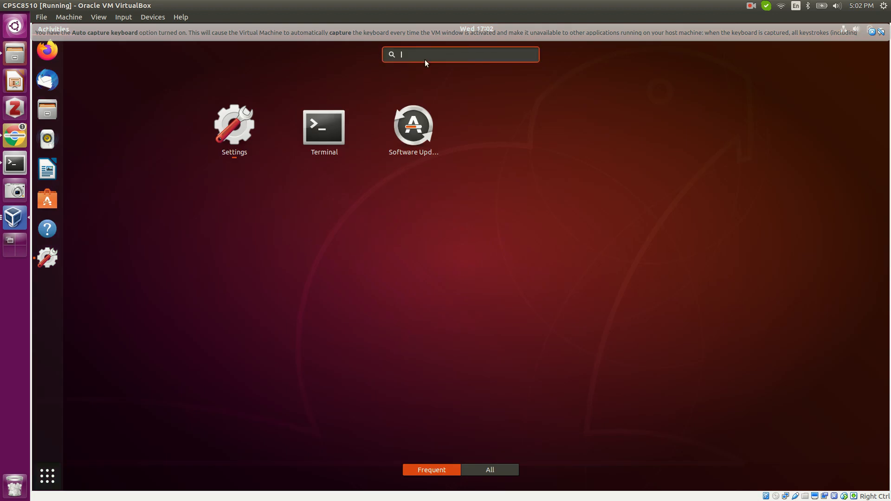
{"action": "left_click", "coordinate": [47, 476]}
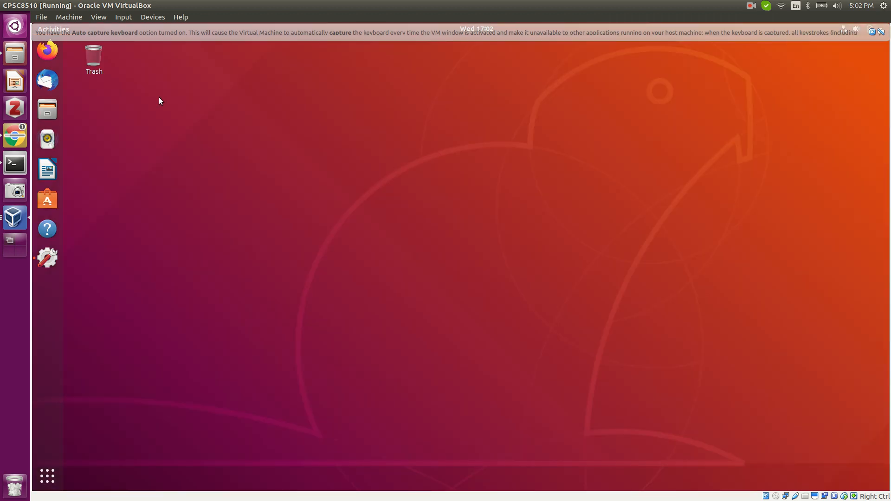
{"action": "left_click", "coordinate": [152, 17]}
Dismiss the network device options and bring the VirtualBox Manager to the front.
{"action": "mouse_move", "coordinate": [157, 37]}
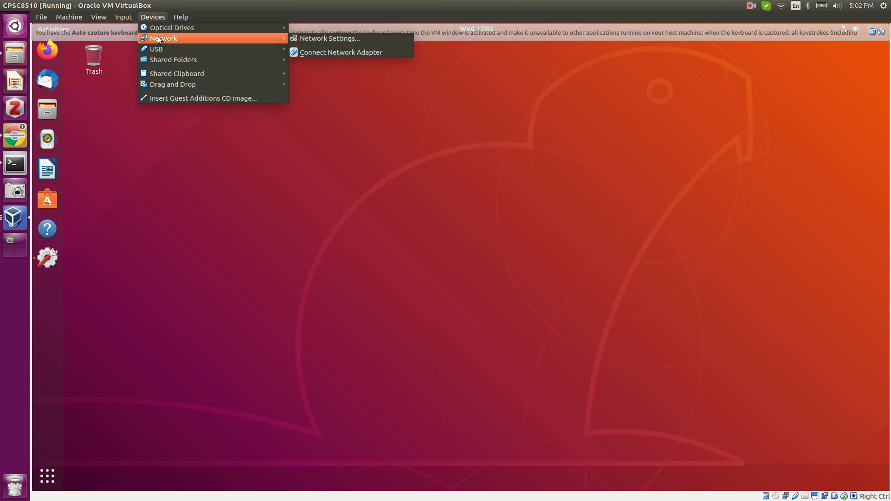
{"action": "left_click", "coordinate": [188, 147]}
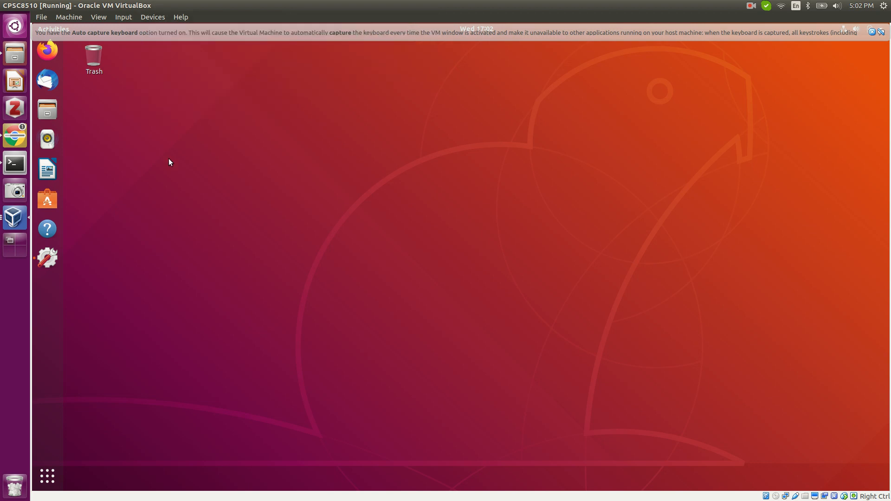
{"action": "left_click", "coordinate": [18, 222]}
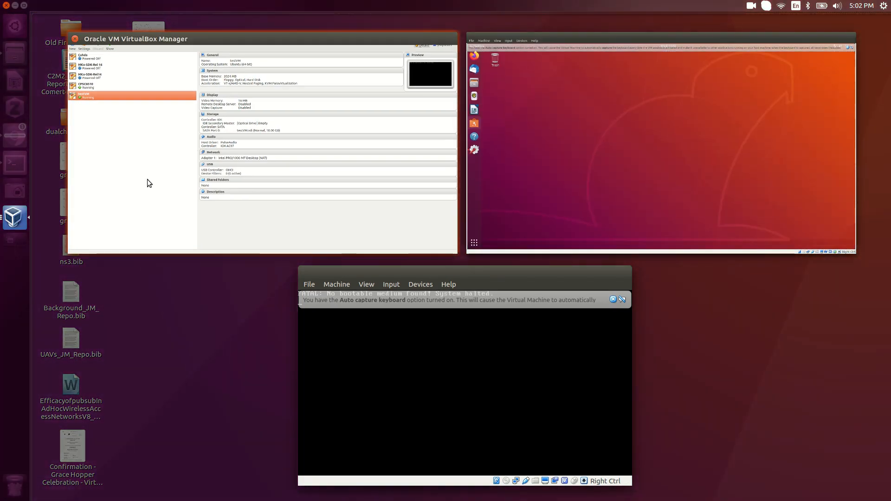
{"action": "left_click", "coordinate": [146, 179]}
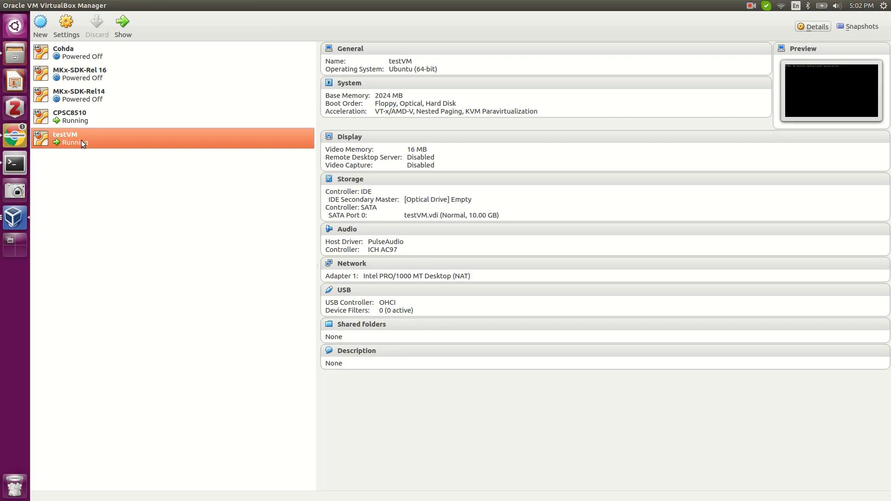
Check that CPSC8510's Adapter 1 is Bridged Adapter on wls8, closing Settings unchanged.
{"action": "right_click", "coordinate": [86, 113]}
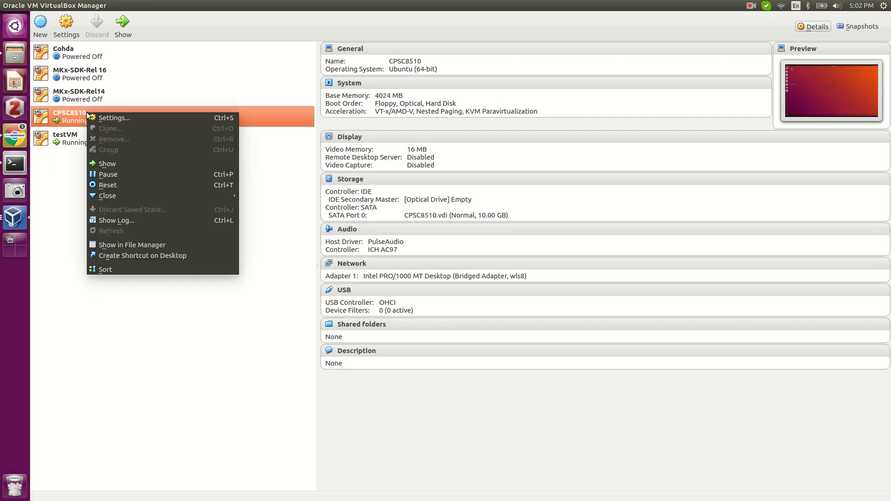
{"action": "left_click", "coordinate": [140, 120]}
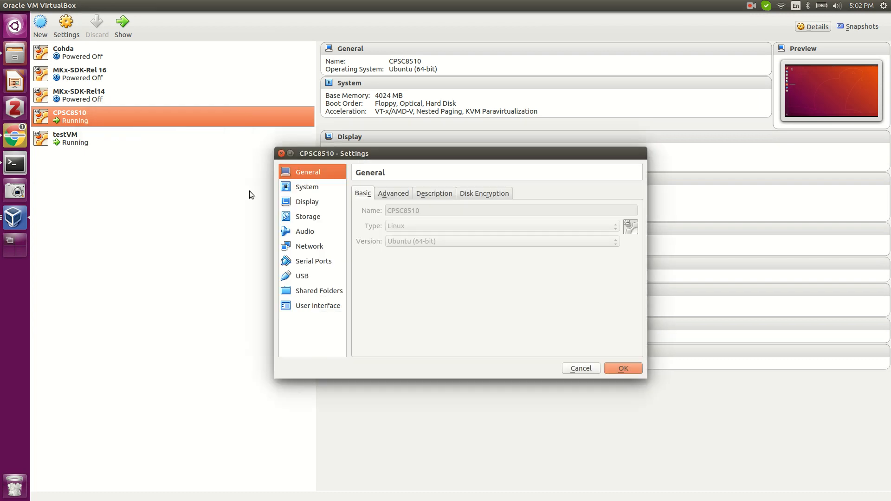
{"action": "left_click", "coordinate": [306, 246]}
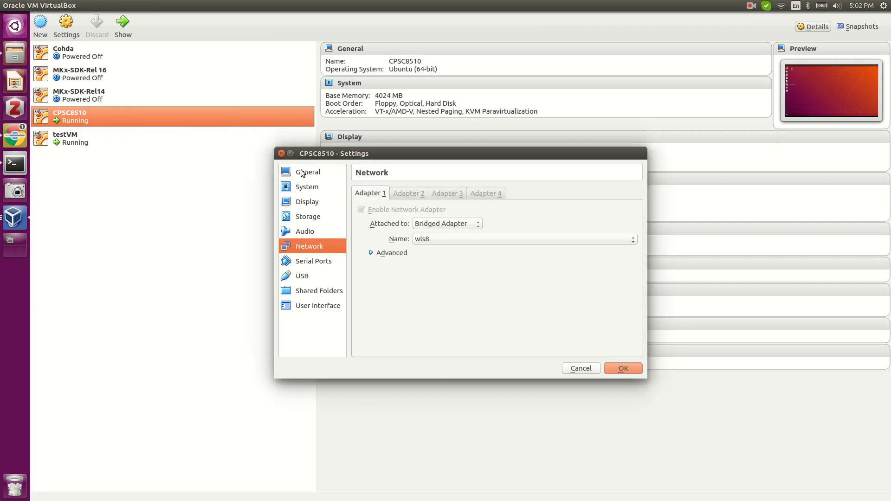
{"action": "left_click", "coordinate": [281, 153]}
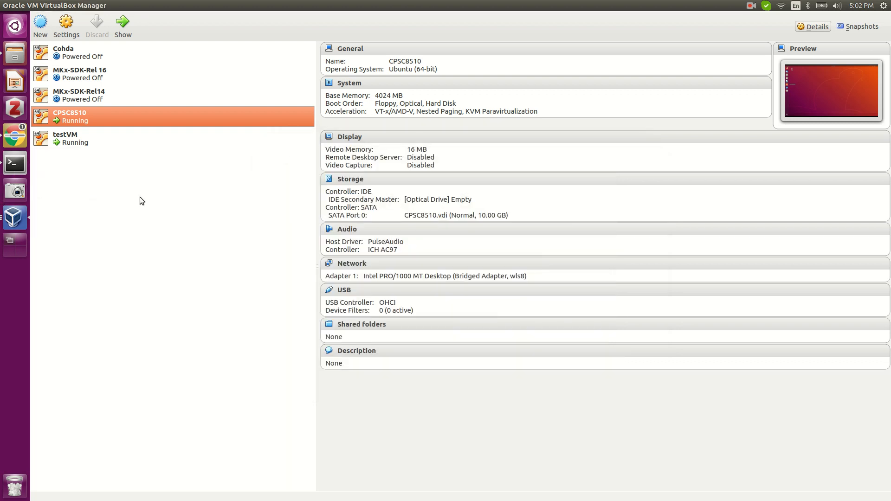
{"action": "left_click", "coordinate": [9, 220]}
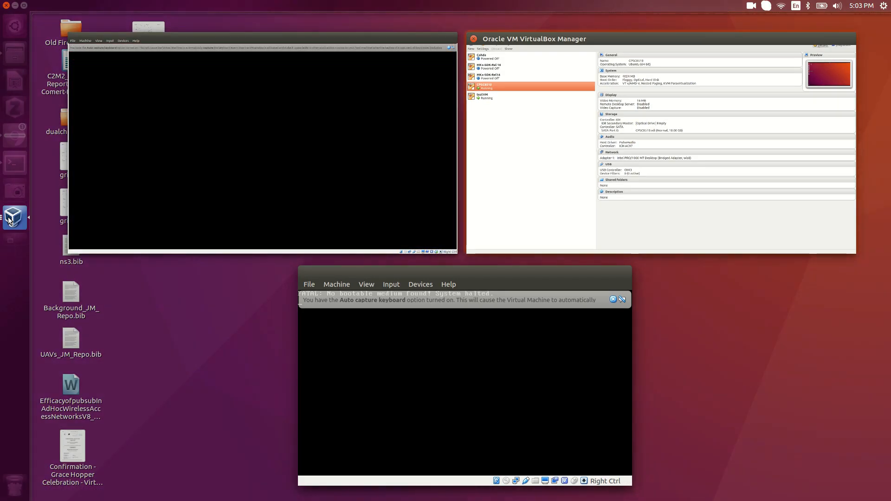
Open Network Settings from CPSC8510's Devices menu, leaving Attached to as Bridged Adapter.
{"action": "left_click", "coordinate": [279, 119]}
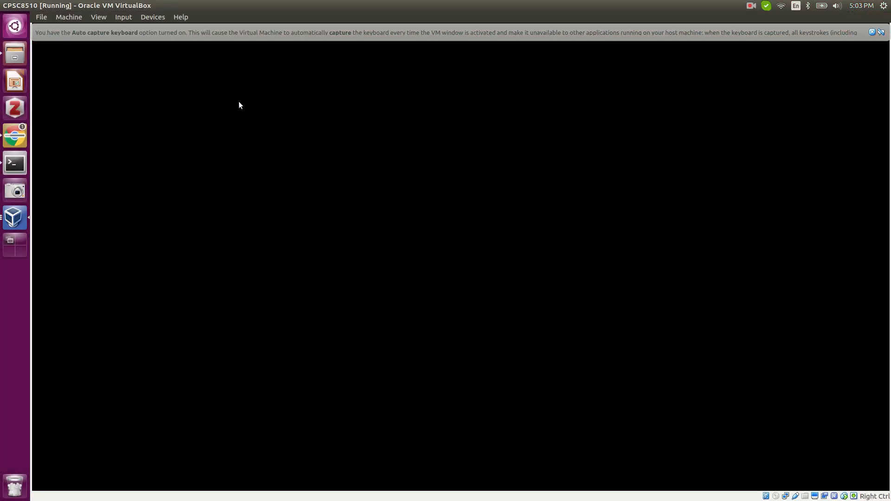
{"action": "left_click", "coordinate": [155, 18]}
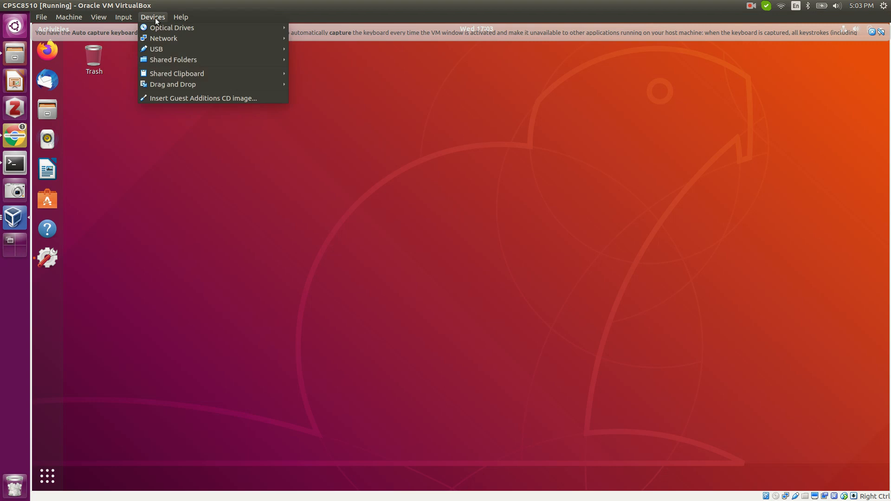
{"action": "mouse_move", "coordinate": [161, 40]}
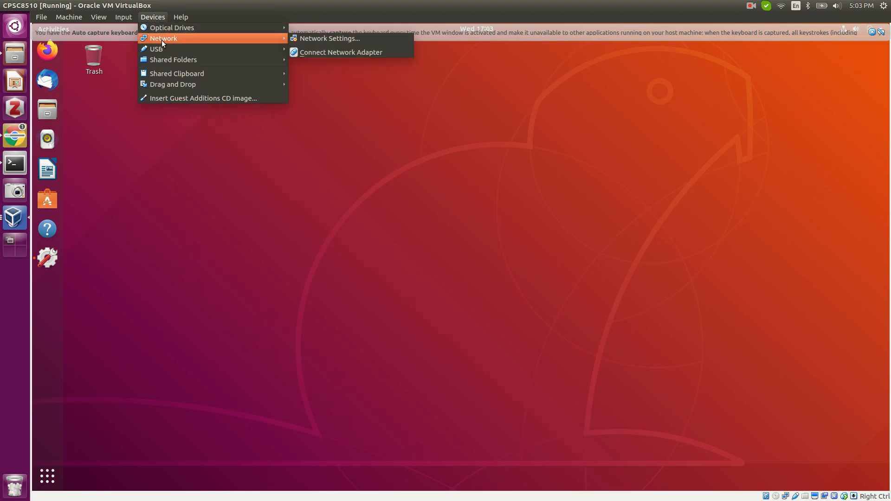
{"action": "left_click", "coordinate": [302, 38]}
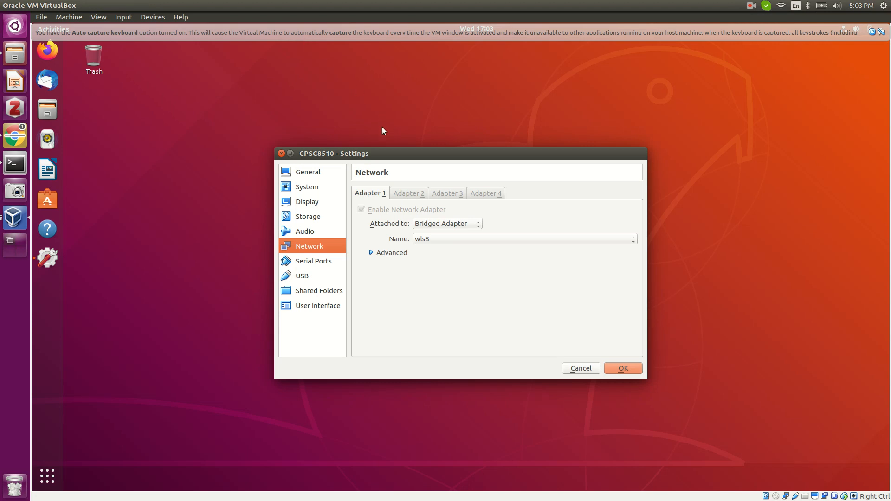
{"action": "left_click", "coordinate": [454, 223]}
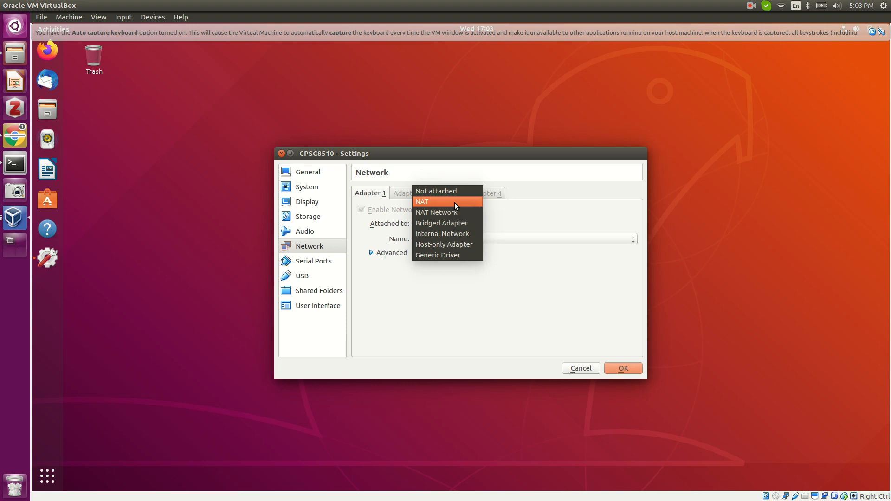
{"action": "left_click", "coordinate": [537, 220]}
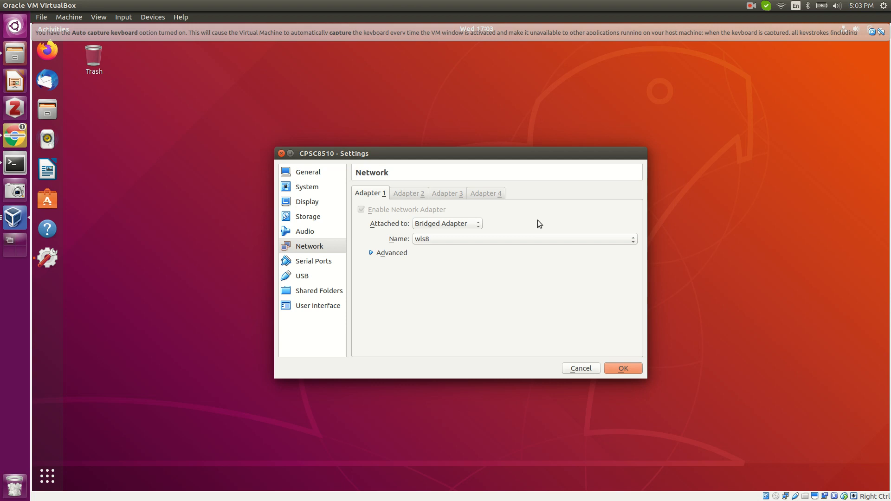
{"action": "left_click", "coordinate": [464, 223]}
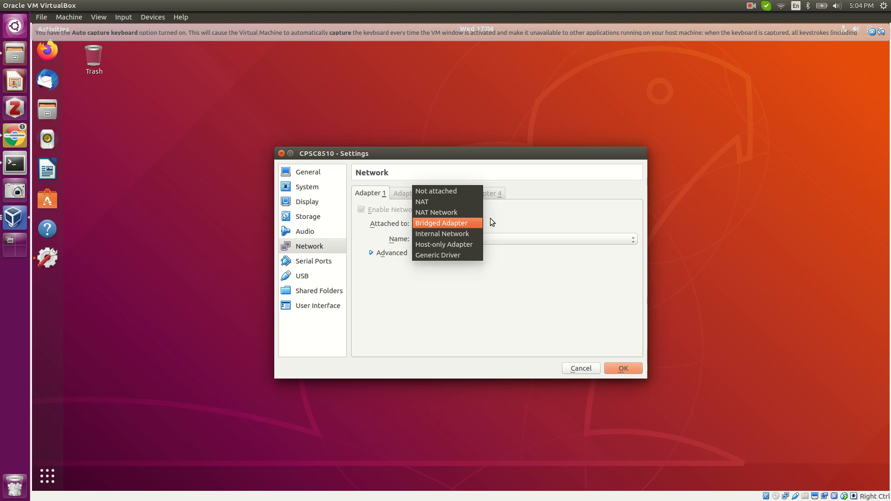
{"action": "key", "text": "Return"}
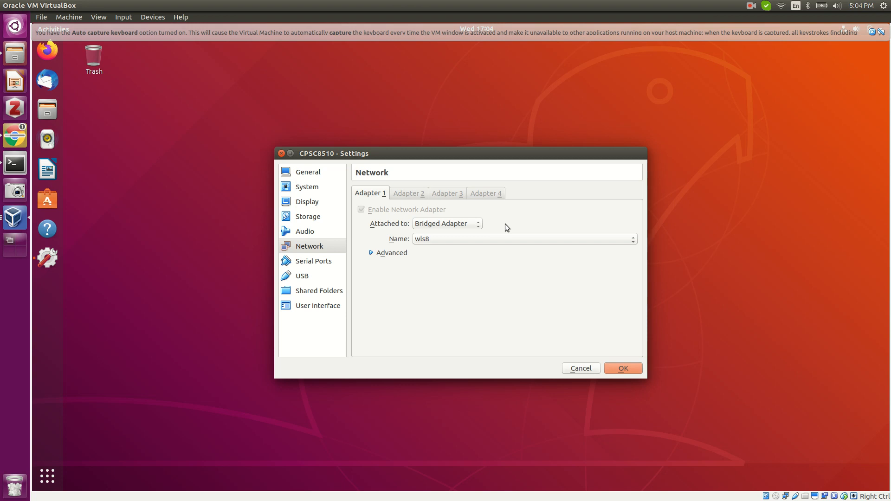
{"action": "left_click", "coordinate": [476, 226]}
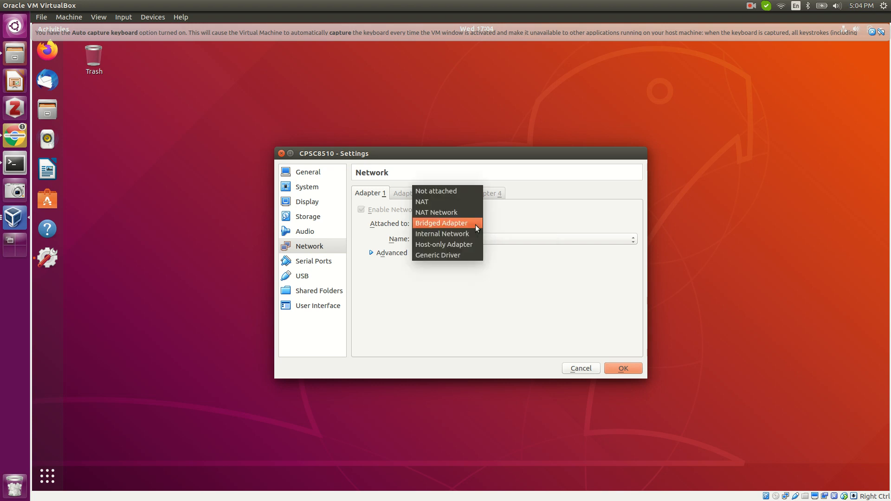
{"action": "left_click", "coordinate": [524, 211]}
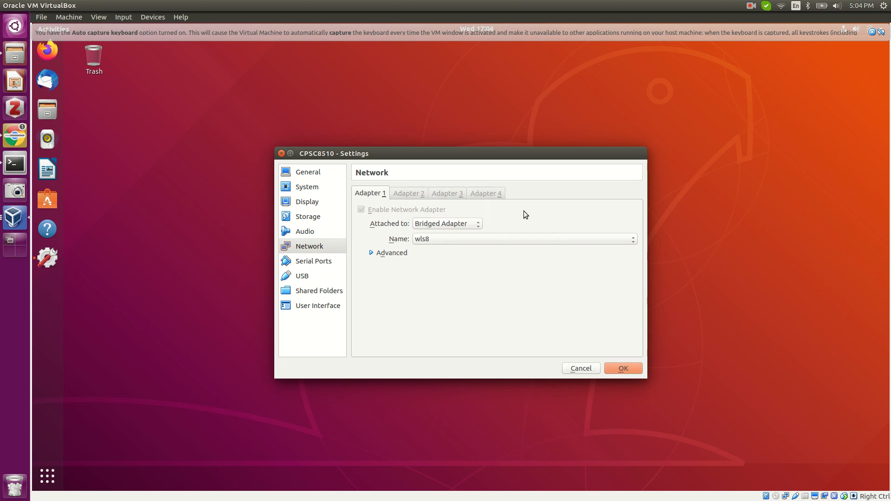
{"action": "left_click", "coordinate": [474, 238]}
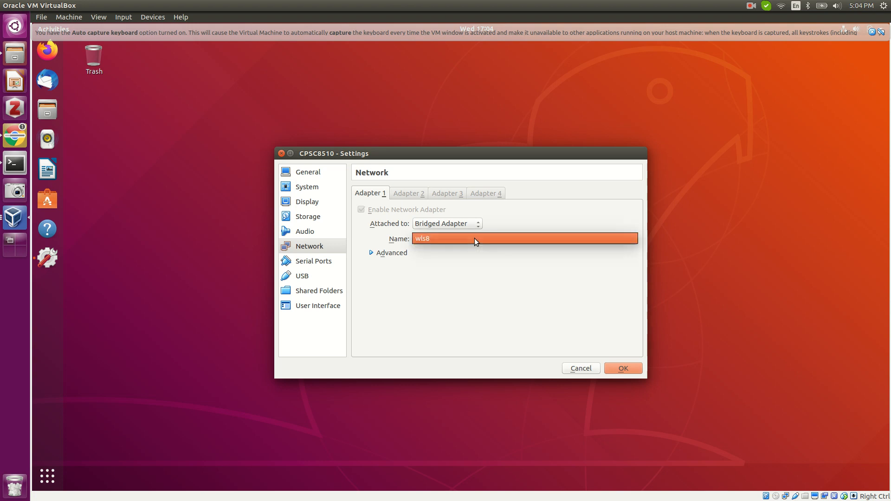
{"action": "left_click", "coordinate": [471, 263]}
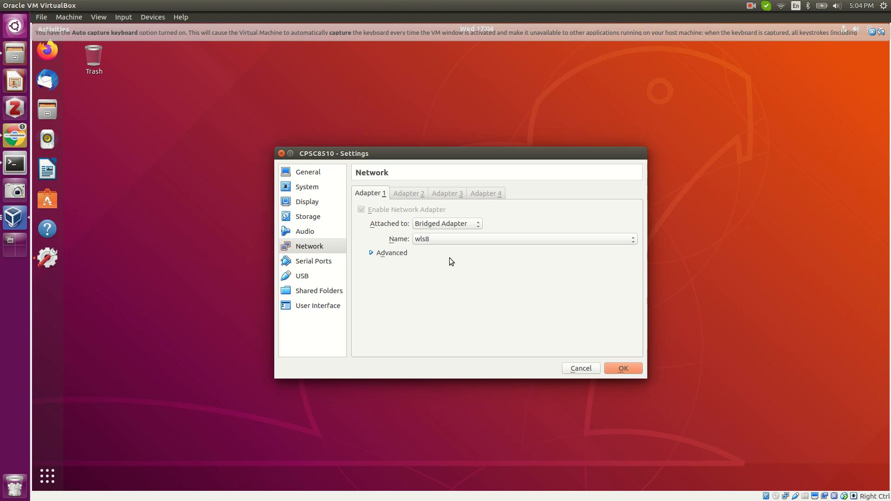
Run ifconfig in the maximized host terminal, select wls8's address 192.168.1.169, then minimize it.
{"action": "left_click", "coordinate": [14, 164]}
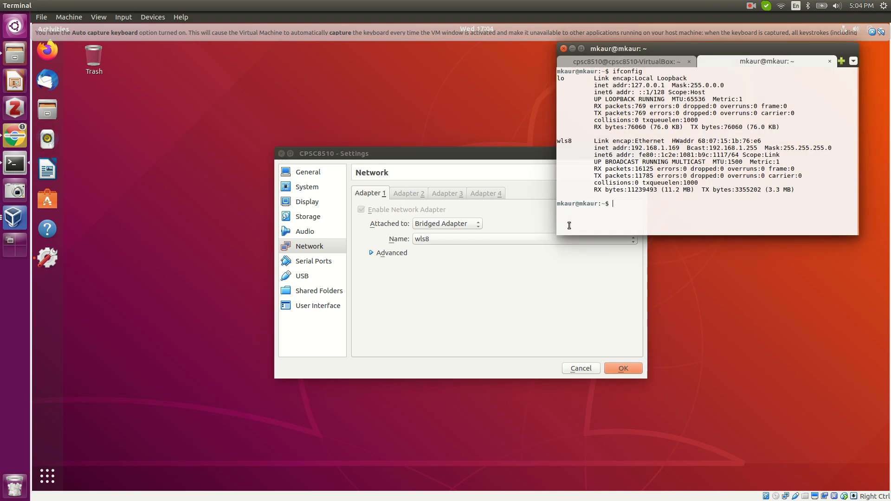
{"action": "left_click", "coordinate": [582, 49]}
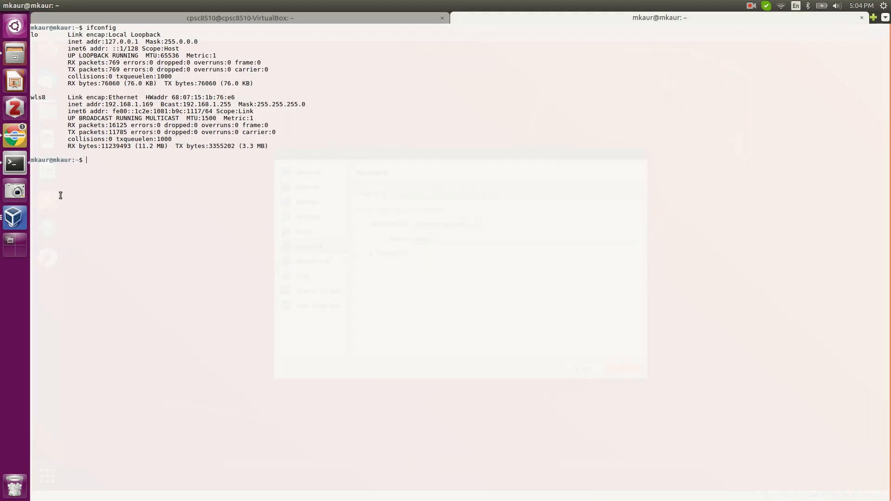
{"action": "key", "text": "ctrl+plus"}
{"action": "key", "text": "ctrl+plus"}
{"action": "type", "text": "ifconfig"}
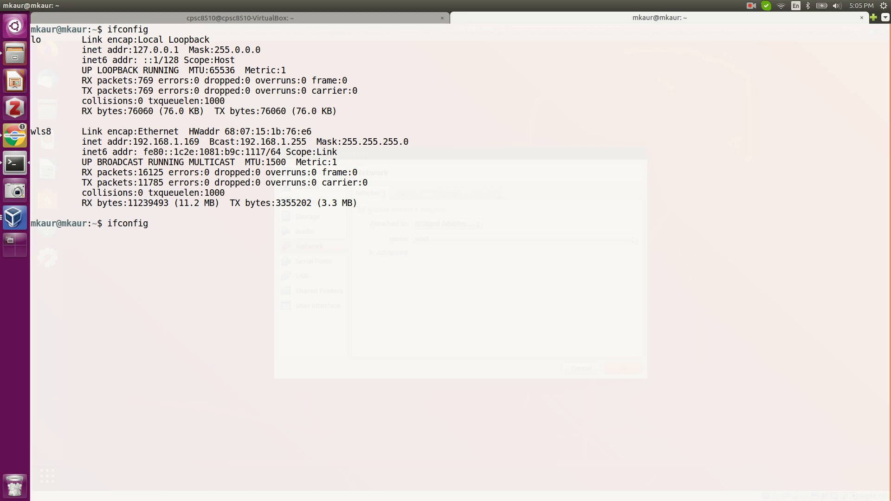
{"action": "key", "text": "Return"}
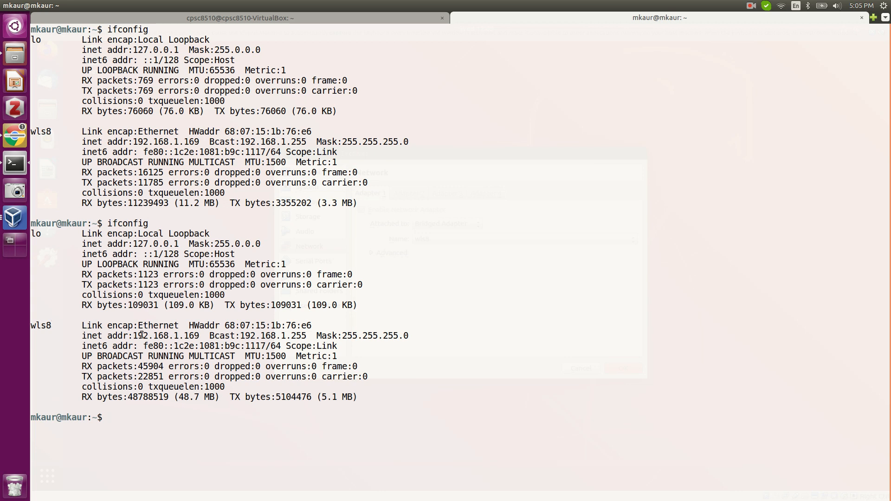
{"action": "left_click_drag", "start_coordinate": [134, 335], "coordinate": [202, 335]}
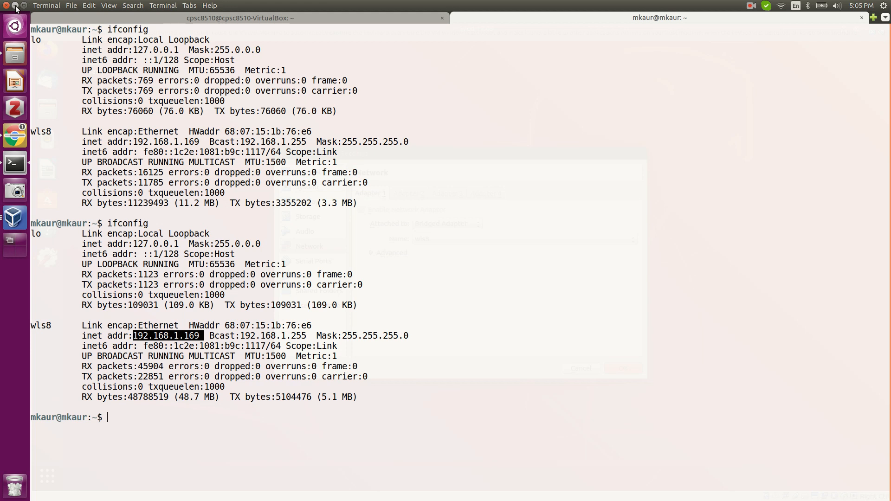
{"action": "left_click", "coordinate": [15, 6]}
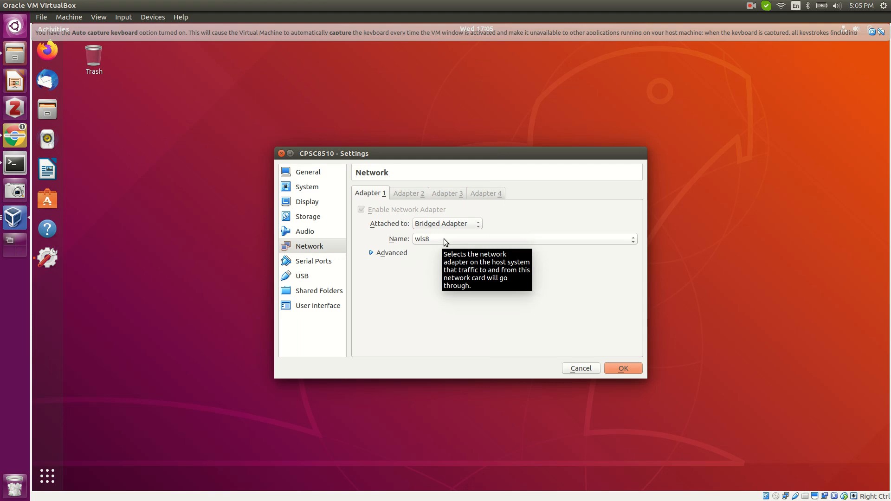
Confirm the adapter settings with OK and open the guest's Network settings showing 192.168.1.183.
{"action": "left_click", "coordinate": [620, 369]}
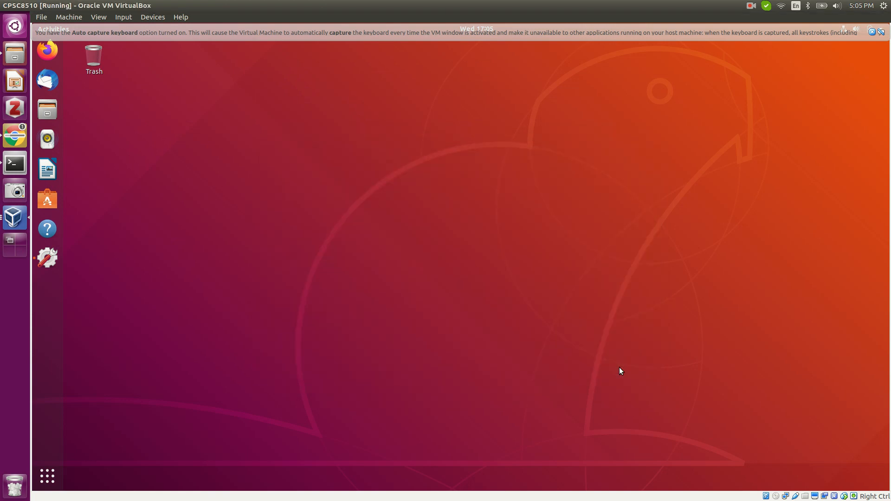
{"action": "left_click", "coordinate": [48, 476]}
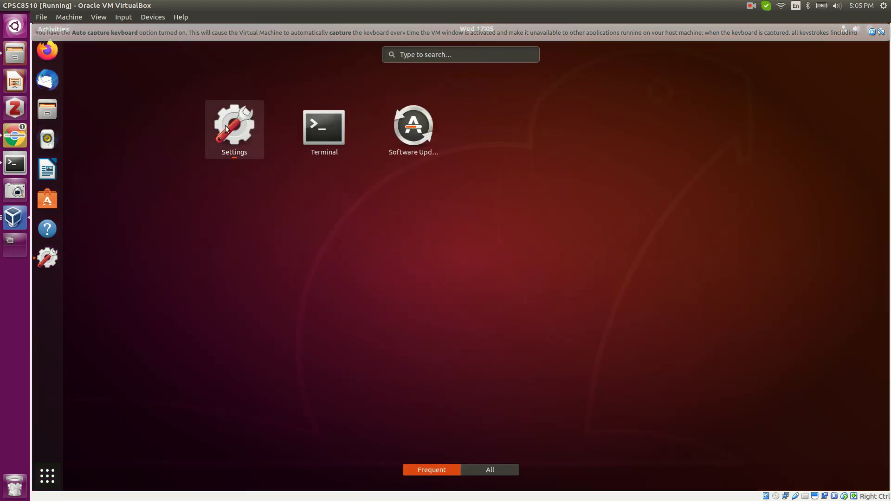
{"action": "left_click", "coordinate": [230, 127]}
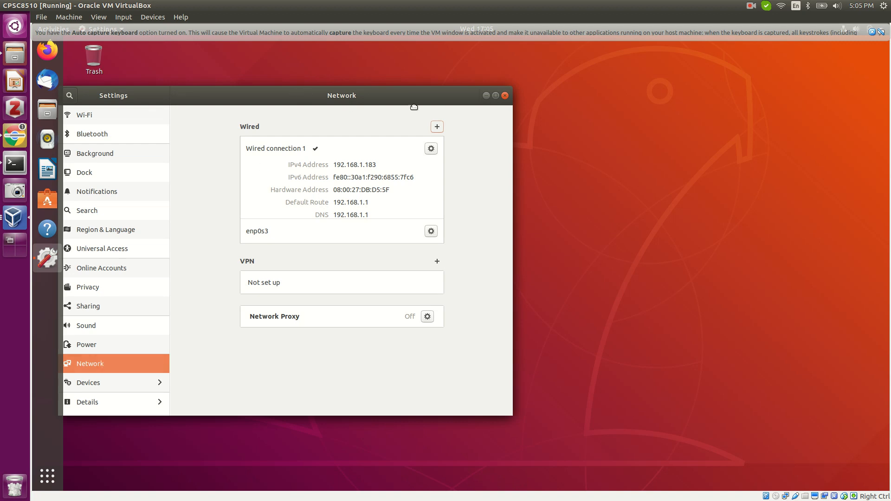
{"action": "left_click_drag", "start_coordinate": [292, 92], "coordinate": [447, 107]}
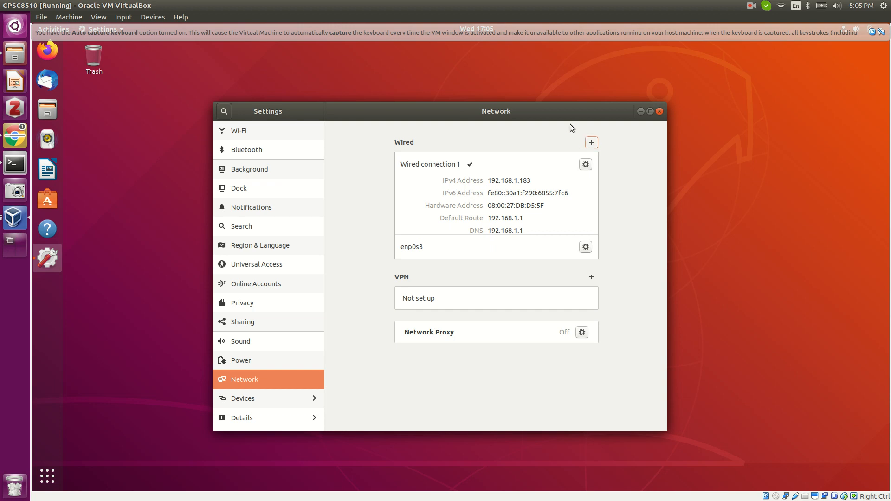
Hide the guest settings window and launch a maximized terminal inside the guest.
{"action": "left_click", "coordinate": [641, 112]}
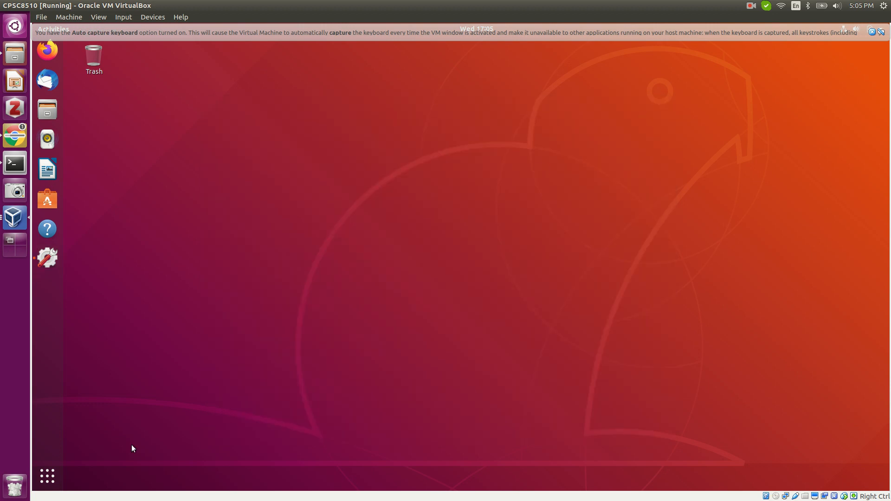
{"action": "left_click", "coordinate": [46, 477]}
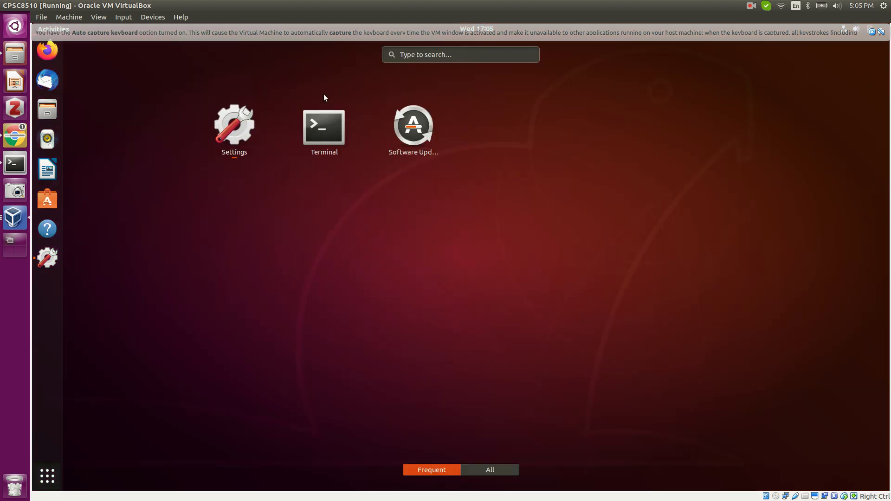
{"action": "left_click", "coordinate": [324, 122]}
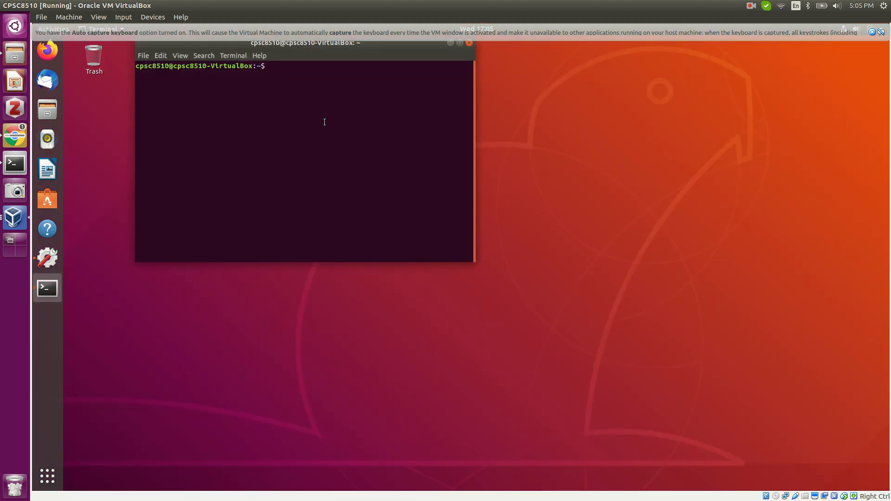
{"action": "left_click", "coordinate": [460, 43]}
Run ifconfig in the guest and highlight the enp0s3 address 192.168.1.183.
{"action": "type", "text": "ifconf"}
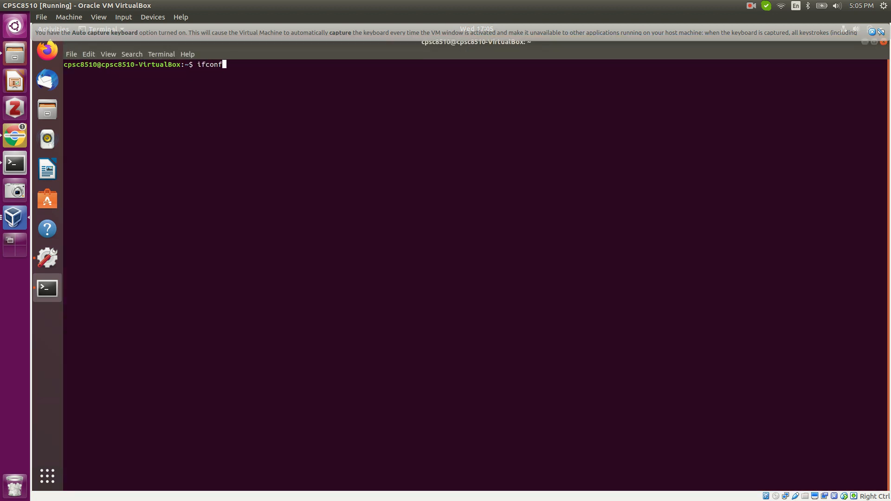
{"action": "type", "text": "ig"}
{"action": "key", "text": "Return"}
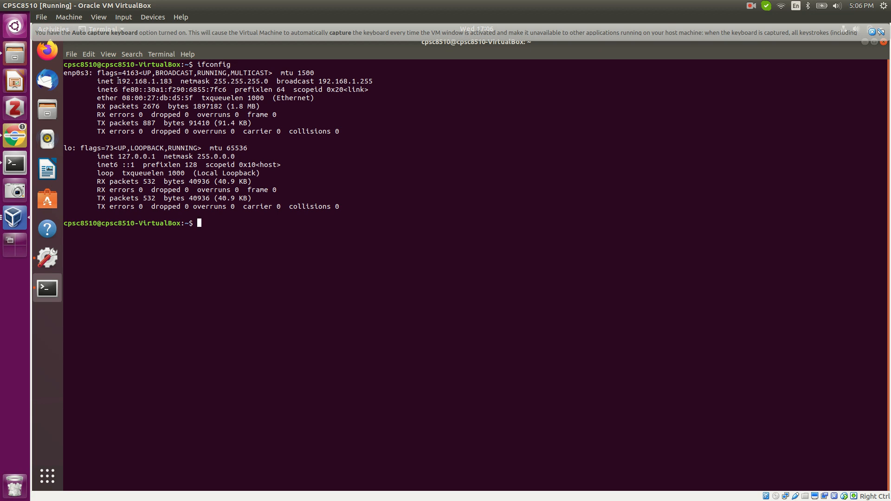
{"action": "left_click_drag", "start_coordinate": [119, 82], "coordinate": [175, 82]}
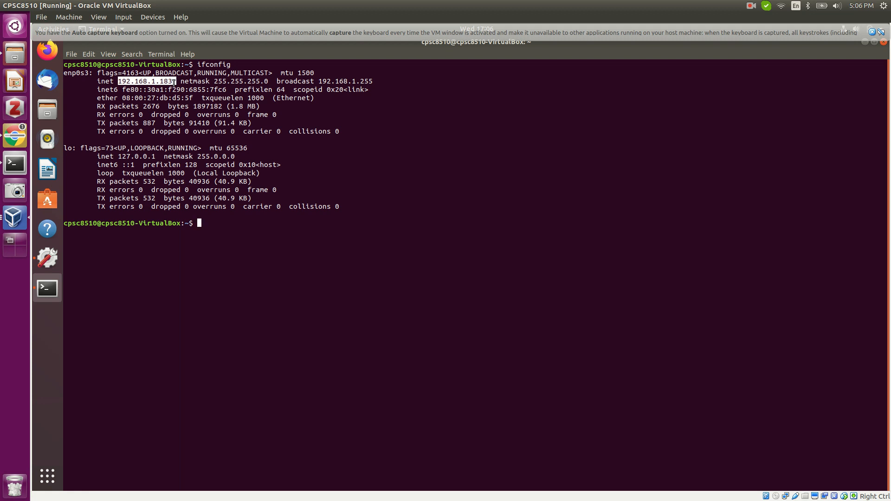
{"action": "left_click", "coordinate": [174, 82]}
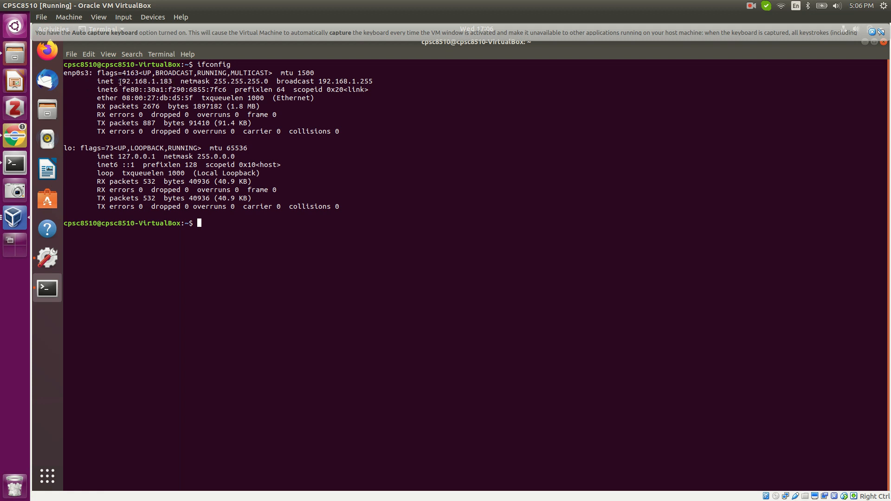
{"action": "left_click_drag", "start_coordinate": [119, 82], "coordinate": [173, 82]}
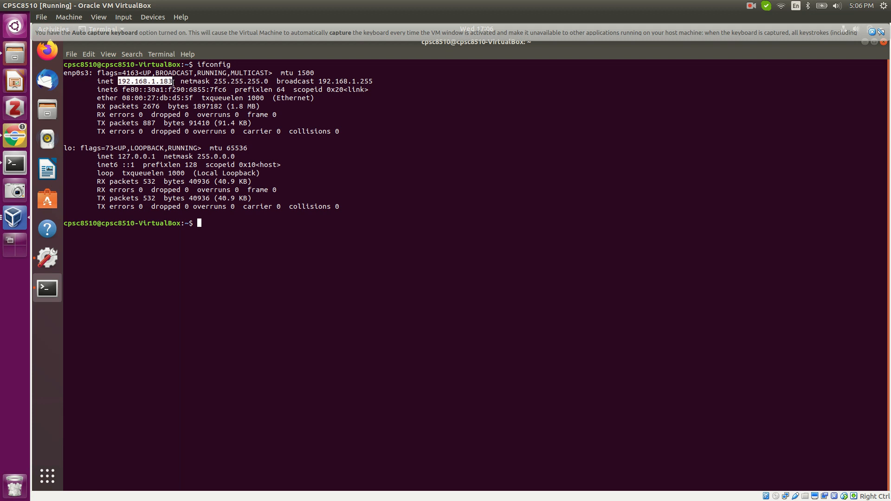
{"action": "left_click", "coordinate": [13, 165]}
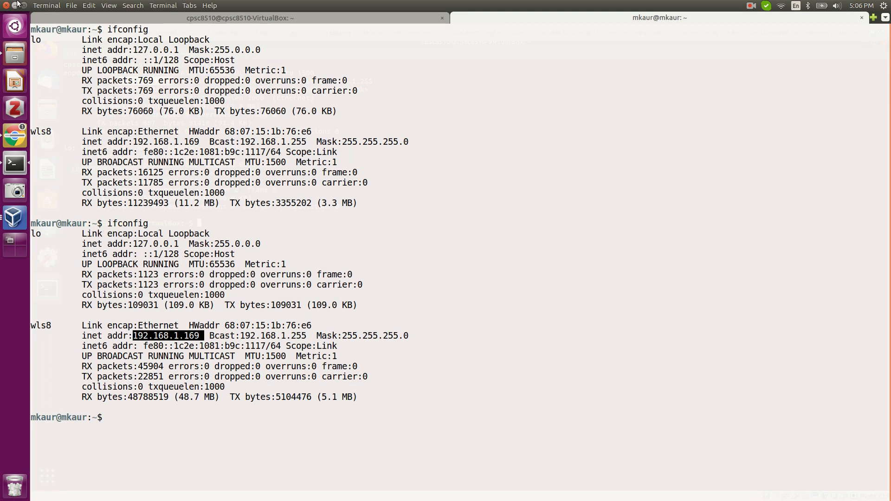
{"action": "left_click", "coordinate": [24, 5]}
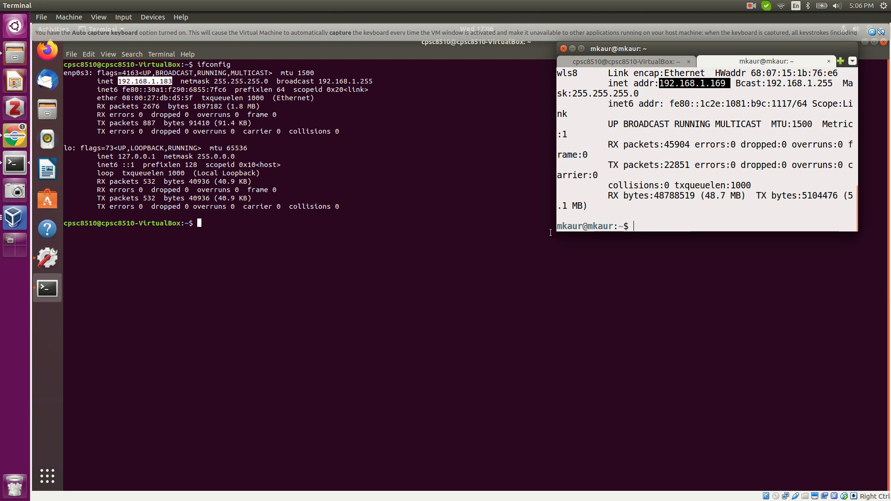
{"action": "left_click_drag", "start_coordinate": [557, 228], "coordinate": [463, 370]}
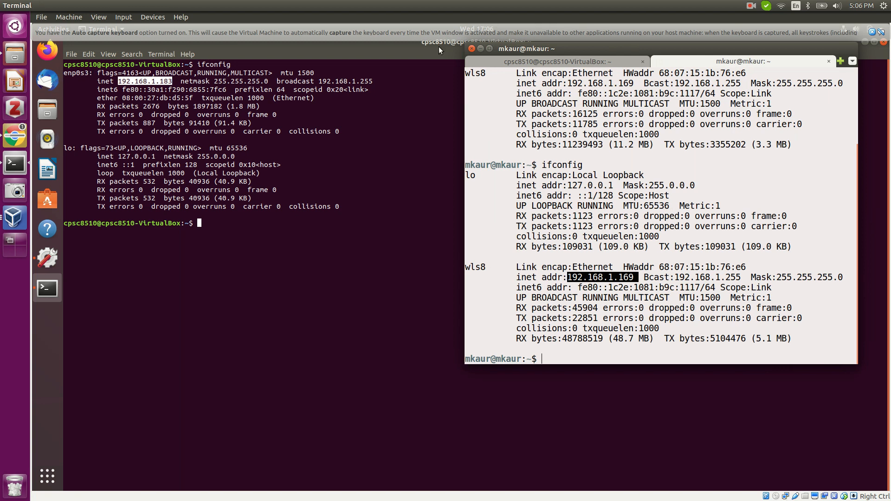
{"action": "left_click", "coordinate": [483, 51]}
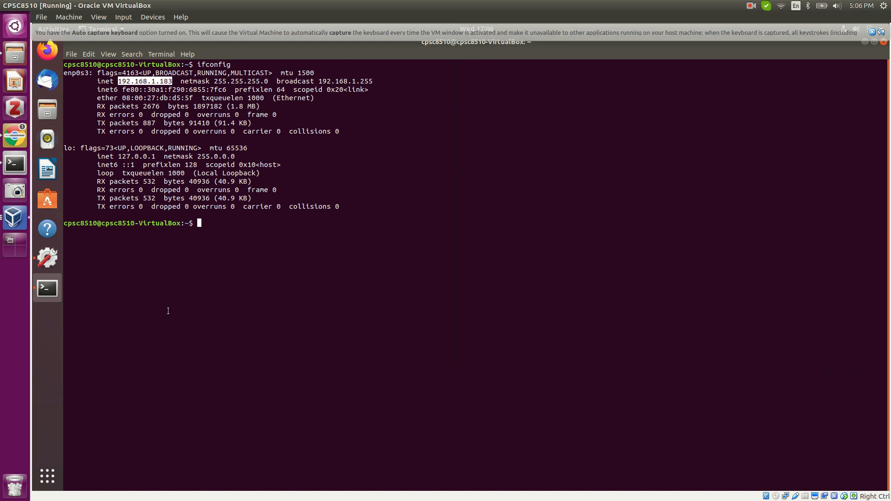
Ping 8.8.8.8 from the guest terminal, stopping after 7 replies with 0% packet loss.
{"action": "type", "text": "ping 8.8.8.8"}
{"action": "key", "text": "Return"}
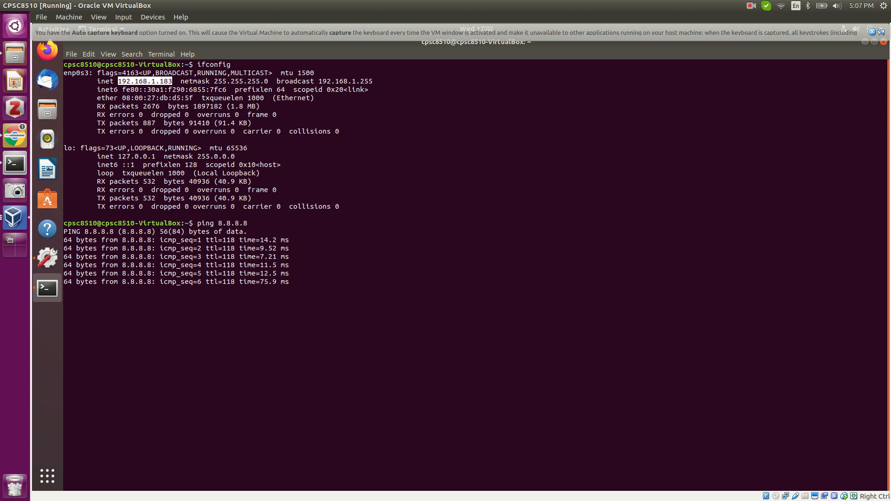
{"action": "key", "text": "ctrl+c"}
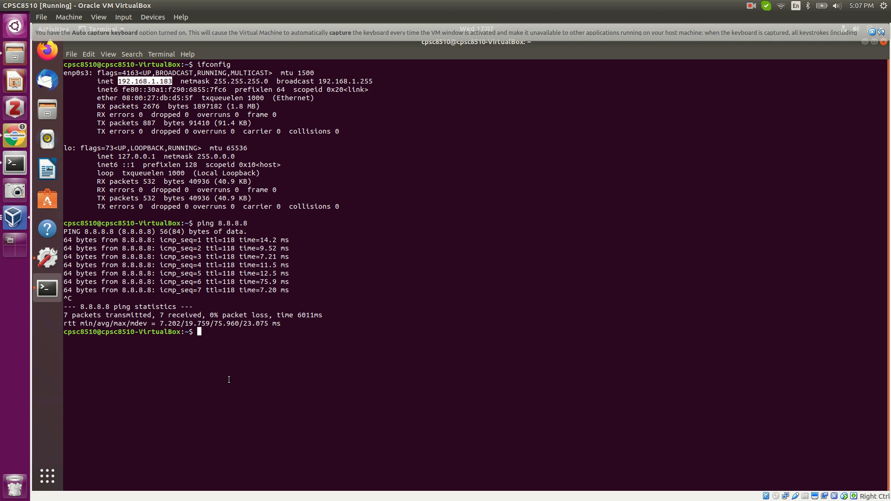
{"action": "left_click", "coordinate": [14, 164]}
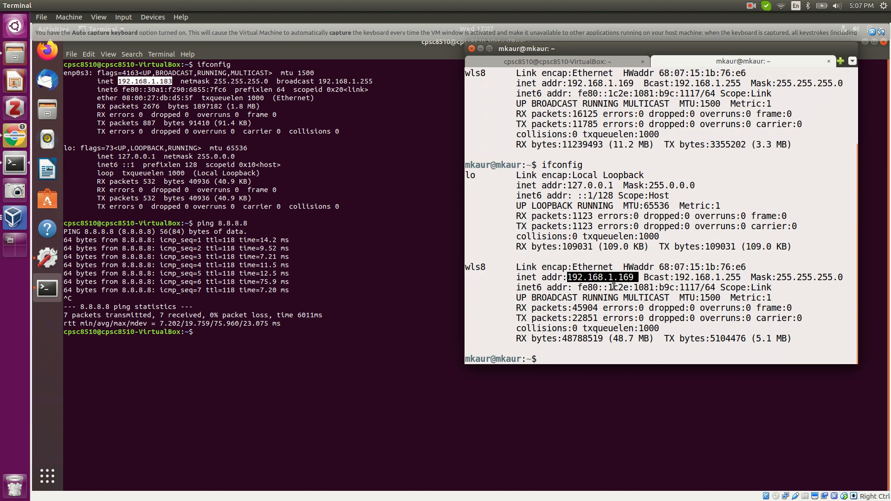
Ping the host at 192.168.1.169 from the guest after a mistyped 198.168.1.169 attempt, getting 4/4 replies.
{"action": "left_click", "coordinate": [356, 325]}
{"action": "type", "text": "p"}
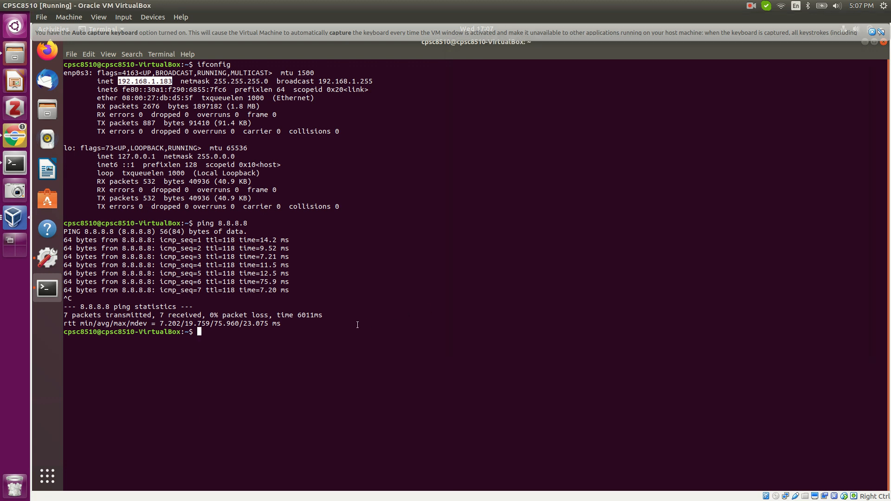
{"action": "type", "text": "ing 1"}
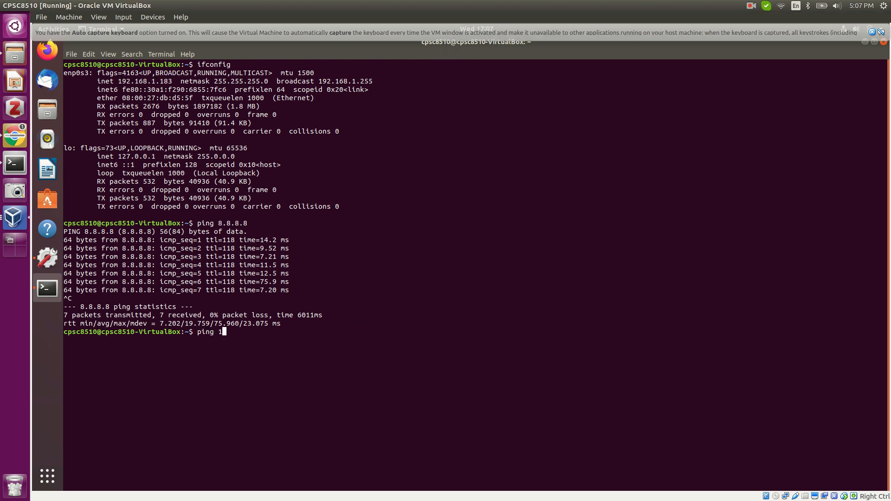
{"action": "type", "text": "98.168.1.169"}
{"action": "key", "text": "Return"}
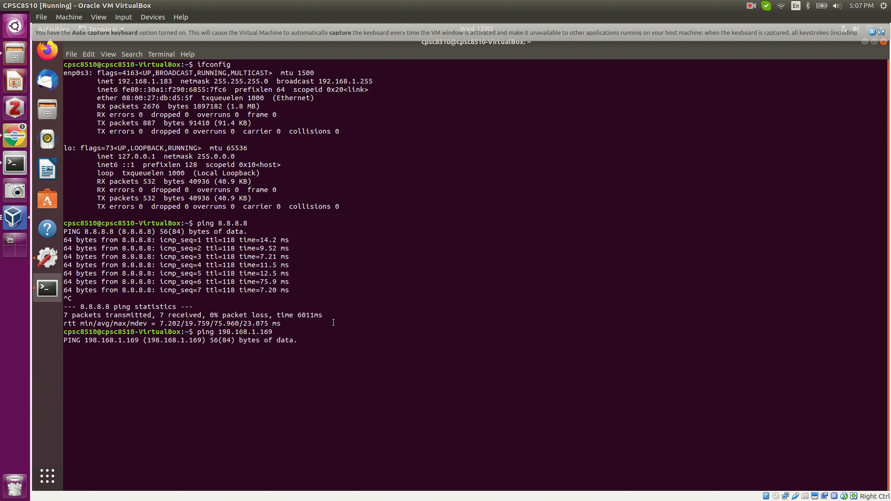
{"action": "left_click", "coordinate": [751, 6]}
{"action": "left_click", "coordinate": [756, 30]}
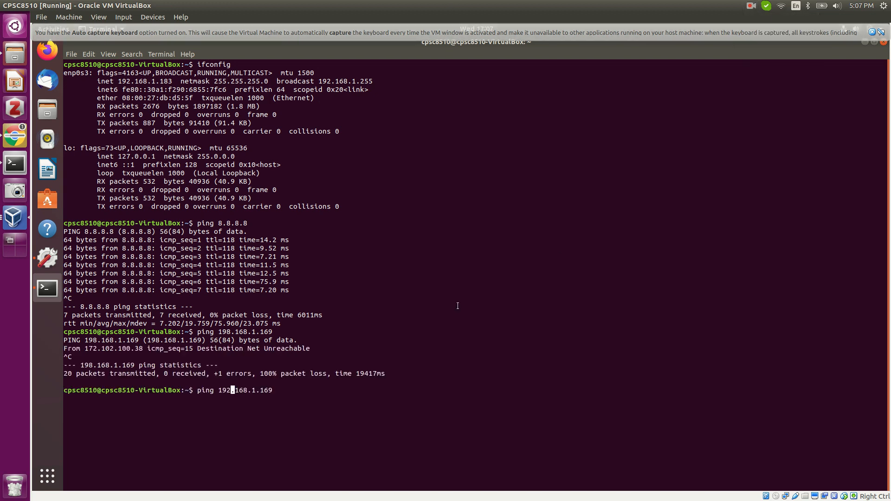
{"action": "key", "text": "Return"}
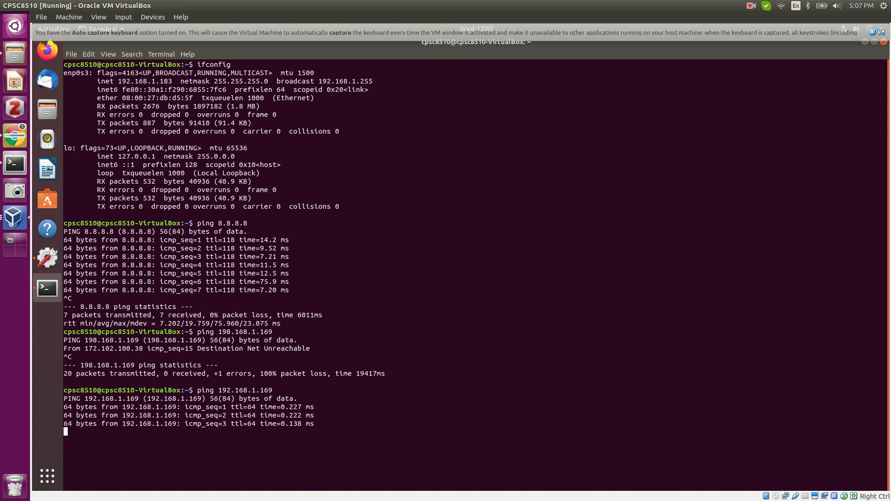
{"action": "key", "text": "ctrl+c"}
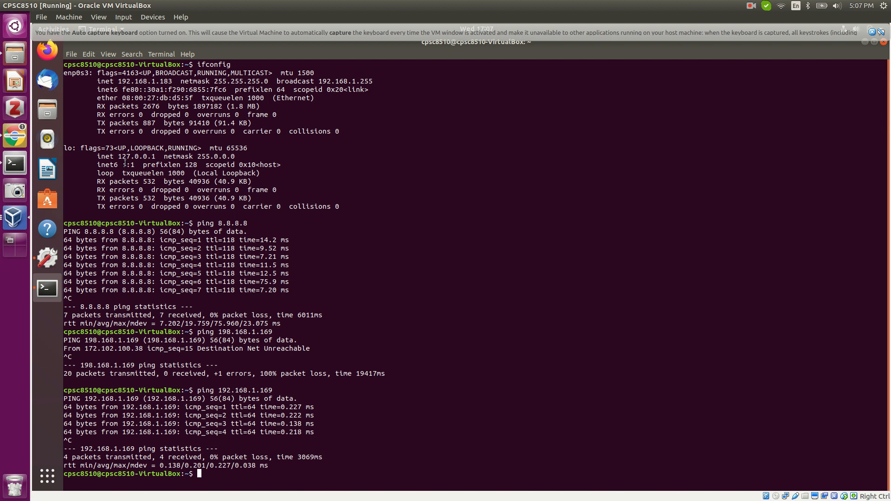
From an enlarged host terminal, ping the guest at 192.168.1.183 and stop after three replies.
{"action": "left_click", "coordinate": [10, 166]}
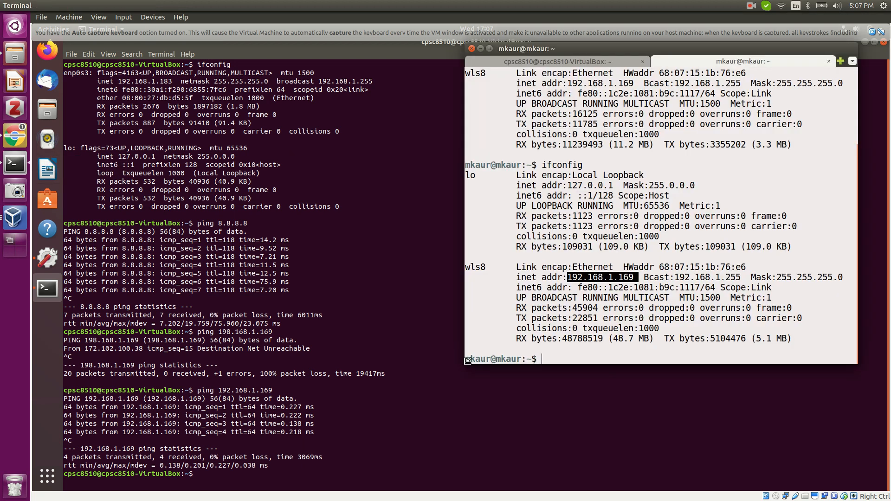
{"action": "left_click_drag", "start_coordinate": [465, 362], "coordinate": [420, 476]}
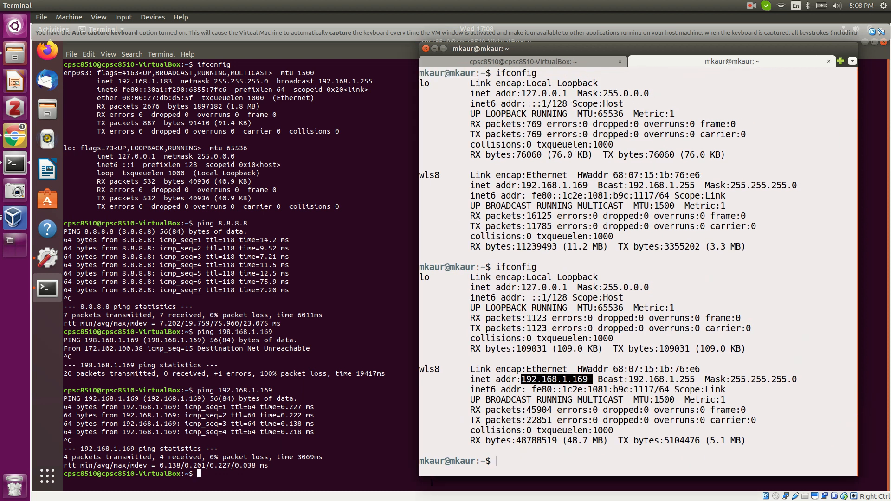
{"action": "left_click", "coordinate": [496, 460]}
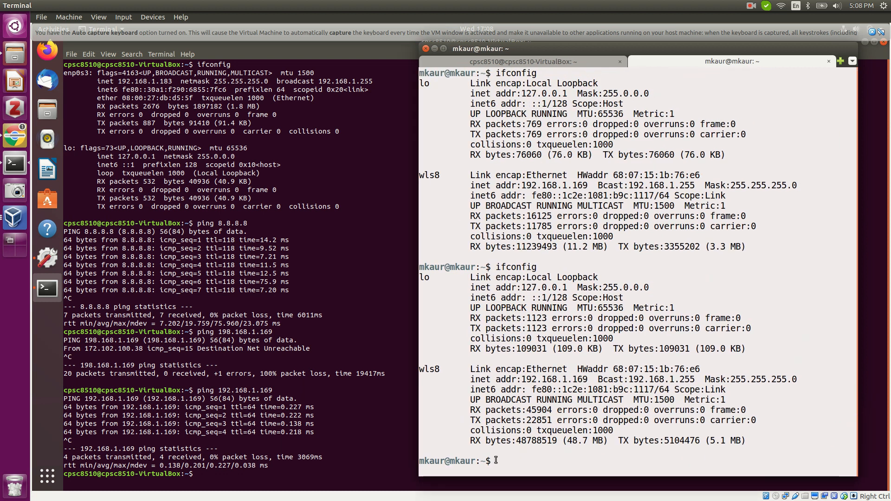
{"action": "type", "text": "ping 192"}
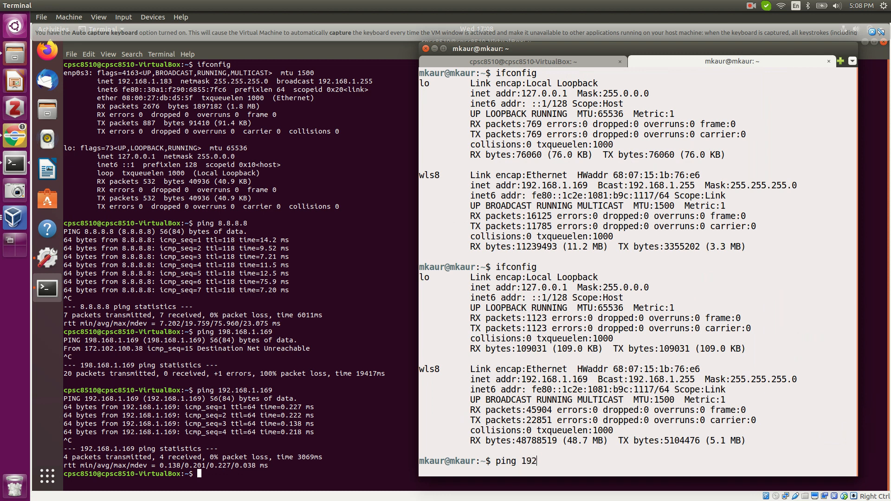
{"action": "type", "text": ".168.1.183"}
{"action": "key", "text": "Return"}
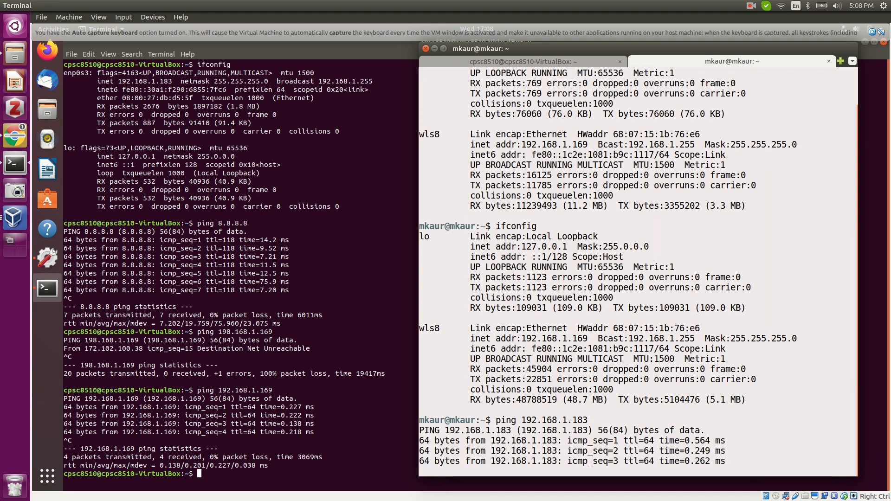
{"action": "key", "text": "ctrl+c"}
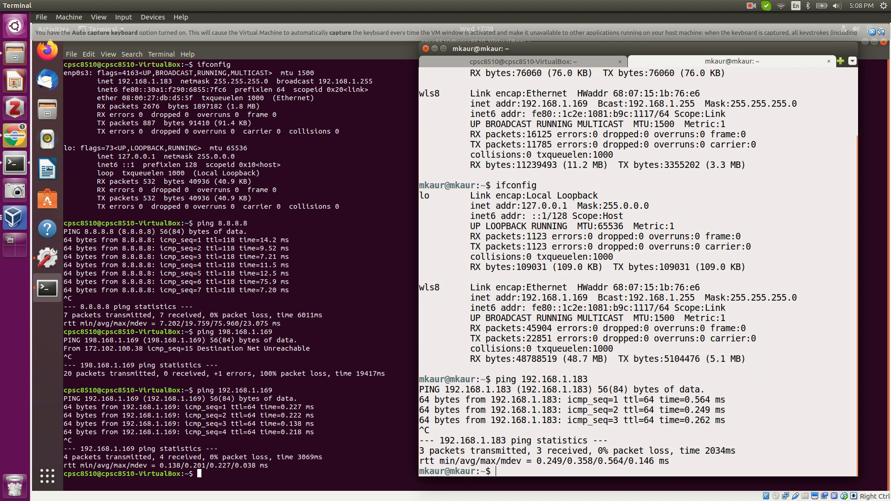
Minimize the host terminal so the guest's ping results are visible.
{"action": "left_click", "coordinate": [434, 49]}
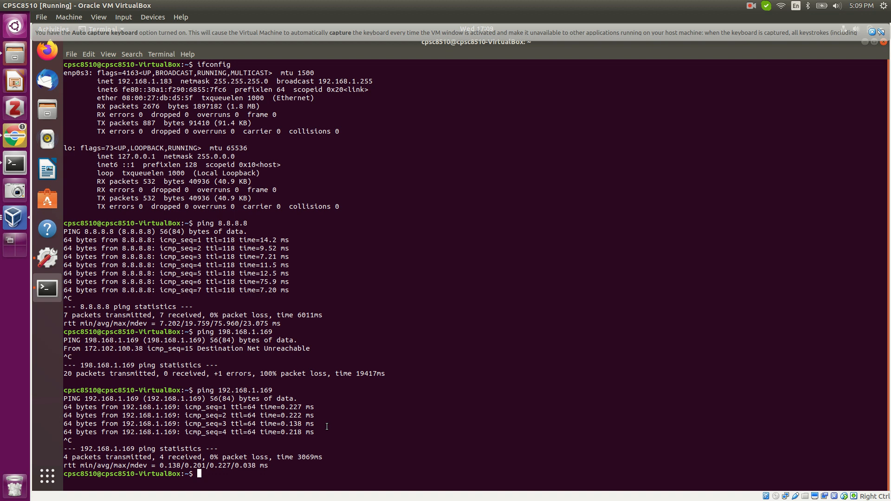
In the guest, run 'sudo apt install net-tools' and enter the sudo password.
{"action": "type", "text": "sudo apt-install"}
{"action": "key", "text": "BackSpace"}
{"action": "key", "text": "BackSpace"}
{"action": "key", "text": "BackSpace"}
{"action": "key", "text": "BackSpace"}
{"action": "key", "text": "BackSpace"}
{"action": "key", "text": "BackSpace"}
{"action": "key", "text": "BackSpace"}
{"action": "key", "text": "BackSpace"}
{"action": "type", "text": "install net-tools"}
{"action": "key", "text": "Return"}
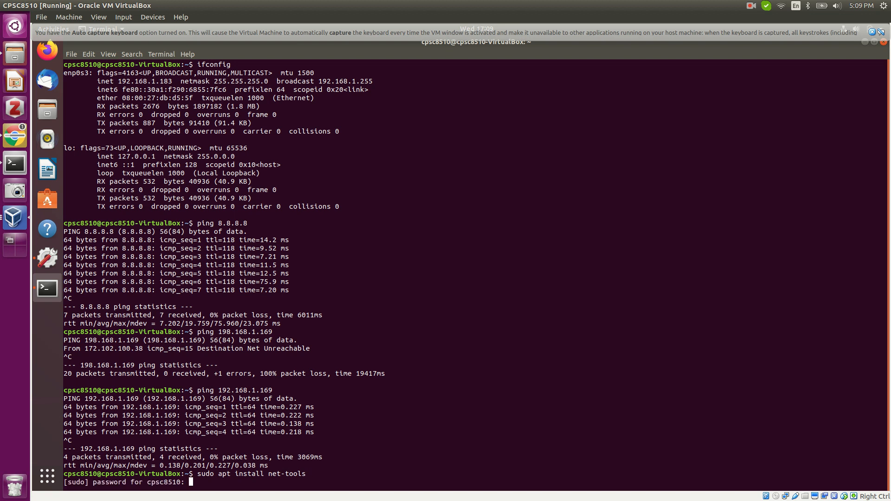
{"action": "key", "text": "Return"}
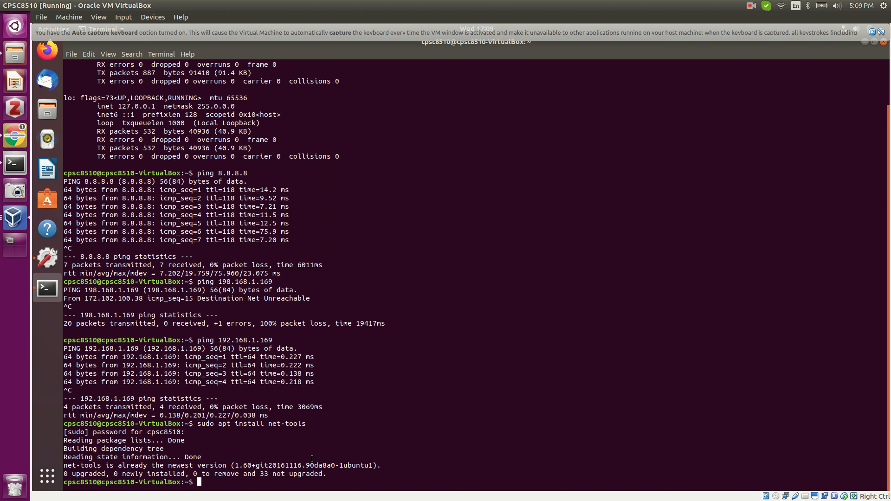
Recall the 'sudo apt install openssh-server' command from history, then cancel it unrun.
{"action": "key", "text": "ctrl+r"}
{"action": "type", "text": "open"}
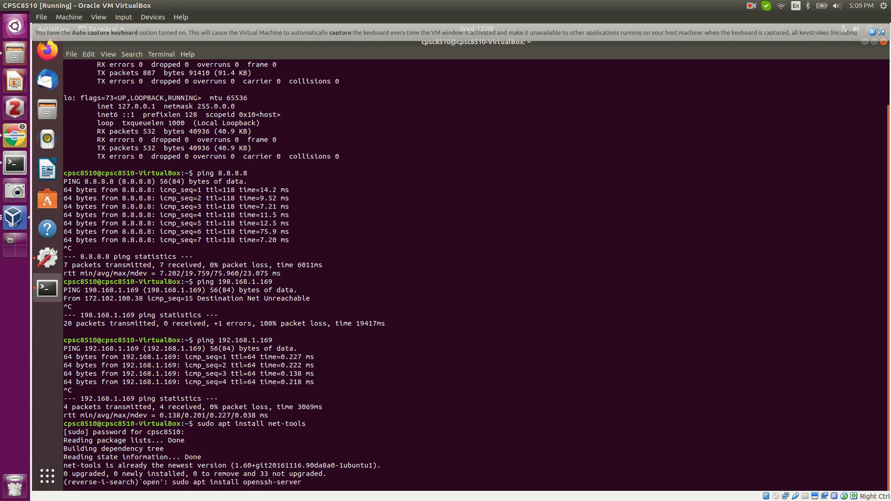
{"action": "key", "text": "Right"}
{"action": "key", "text": "Right"}
{"action": "key", "text": "Right"}
{"action": "key", "text": "Right"}
{"action": "key", "text": "Right"}
{"action": "key", "text": "Right"}
{"action": "key", "text": "Right"}
{"action": "key", "text": "Right"}
{"action": "key", "text": "Right"}
{"action": "key", "text": "Right"}
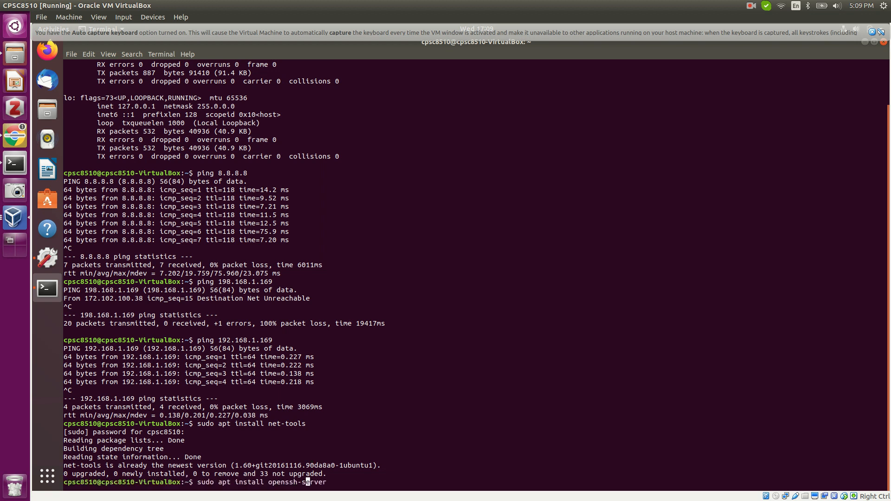
{"action": "key", "text": "Right"}
{"action": "key", "text": "Right"}
{"action": "key", "text": "Right"}
{"action": "key", "text": "Right"}
{"action": "key", "text": "ctrl+c"}
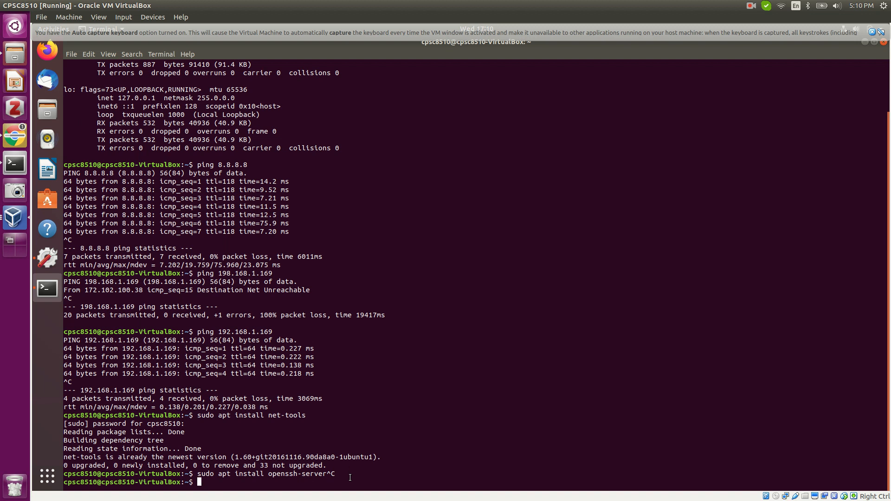
Recall 'sudo systemctl status ssh' from history with 'syst' and run it.
{"action": "key", "text": "ctrl+r"}
{"action": "type", "text": "syst"}
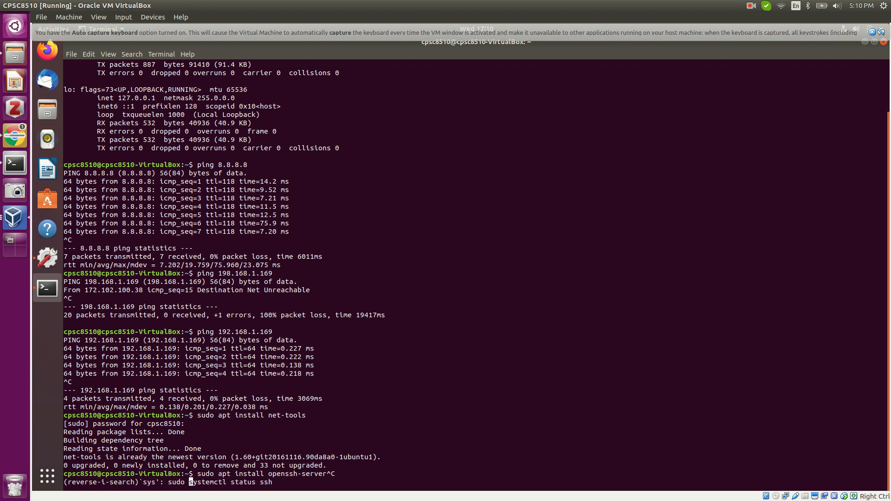
{"action": "key", "text": "Right"}
{"action": "key", "text": "Right"}
{"action": "key", "text": "Right"}
{"action": "key", "text": "Right"}
{"action": "key", "text": "Right"}
{"action": "key", "text": "Right"}
{"action": "key", "text": "Right"}
{"action": "key", "text": "Right"}
{"action": "key", "text": "Right"}
{"action": "key", "text": "Right"}
{"action": "key", "text": "Right"}
{"action": "key", "text": "Right"}
{"action": "key", "text": "Right"}
{"action": "key", "text": "Right"}
{"action": "key", "text": "Right"}
{"action": "key", "text": "Right"}
{"action": "key", "text": "Right"}
{"action": "key", "text": "Right"}
{"action": "key", "text": "Right"}
{"action": "key", "text": "Right"}
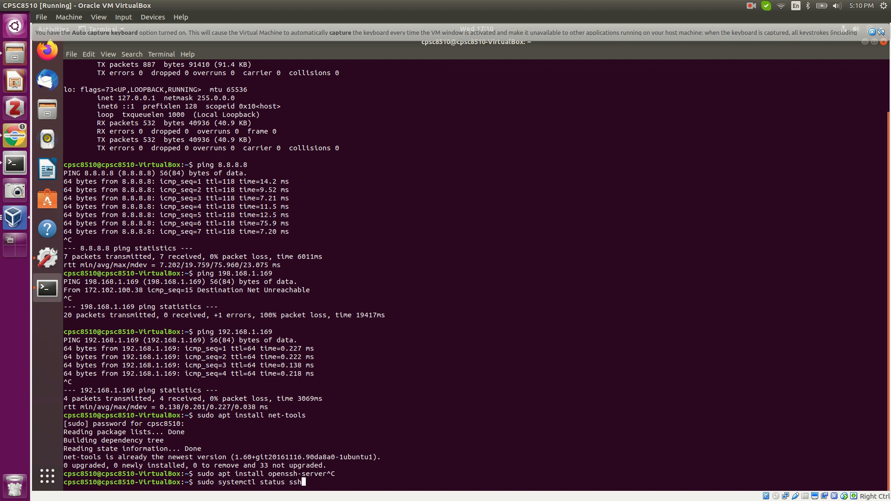
{"action": "key", "text": "Return"}
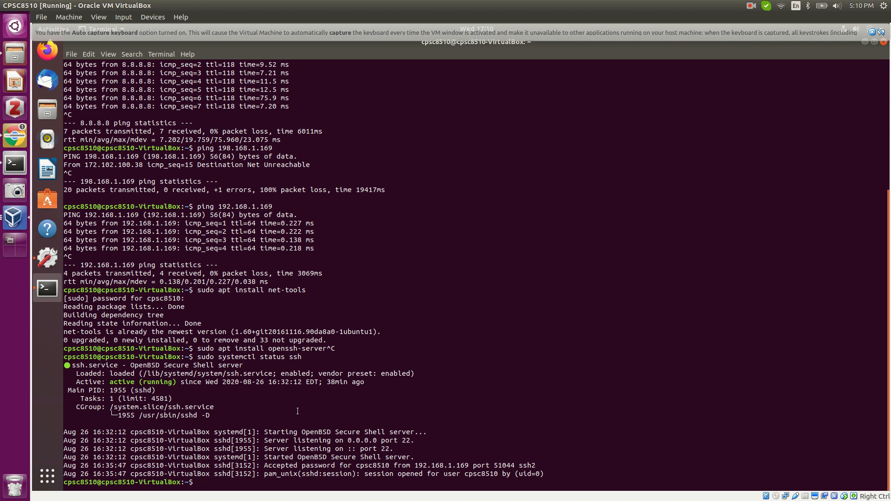
In guest Settings > Network, add a new wired profile and start clearing its default name.
{"action": "left_click", "coordinate": [49, 476]}
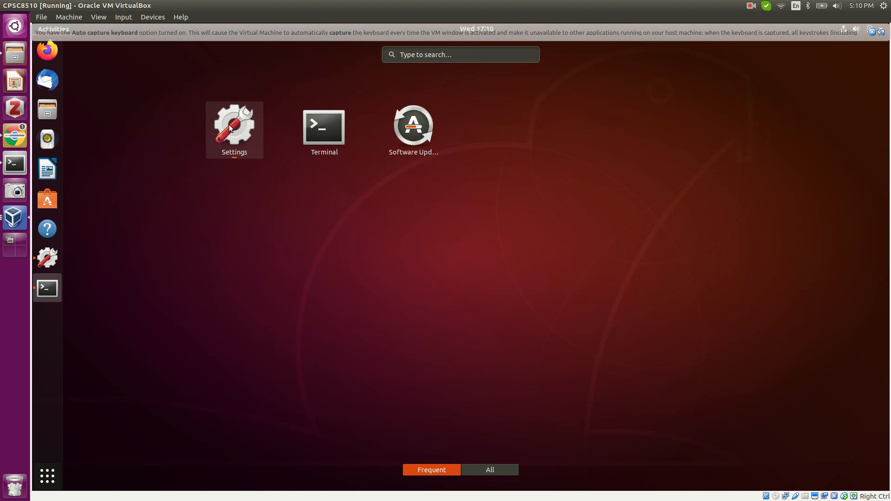
{"action": "left_click", "coordinate": [229, 124]}
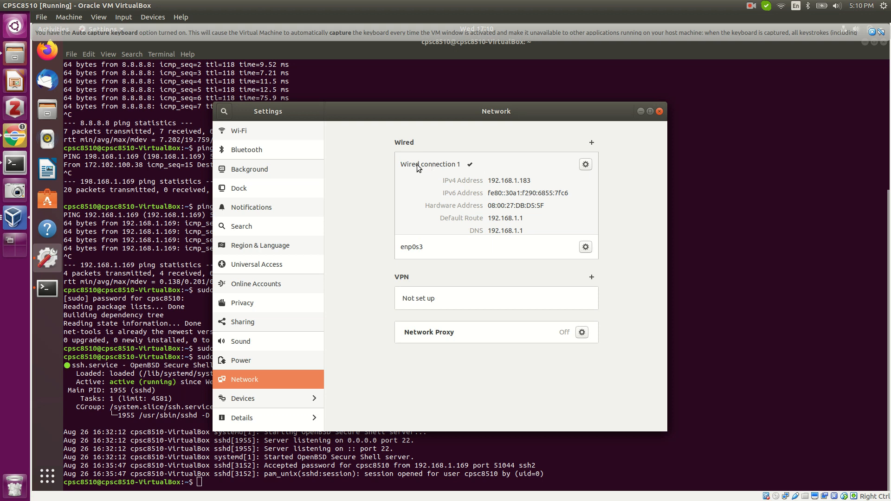
{"action": "left_click", "coordinate": [591, 143]}
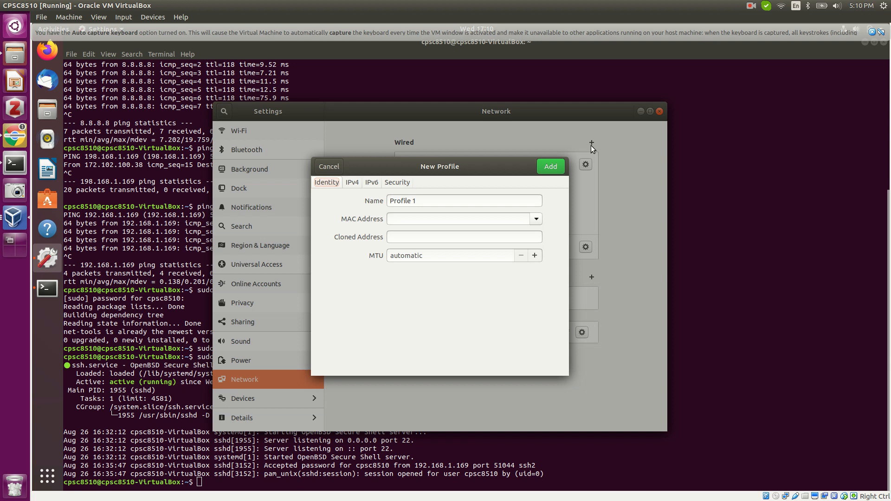
{"action": "left_click", "coordinate": [435, 200]}
{"action": "key", "text": "BackSpace"}
{"action": "key", "text": "BackSpace"}
{"action": "key", "text": "BackSpace"}
{"action": "key", "text": "BackSpace"}
{"action": "key", "text": "BackSpace"}
{"action": "key", "text": "BackSpace"}
{"action": "key", "text": "BackSpace"}
{"action": "key", "text": "BackSpace"}
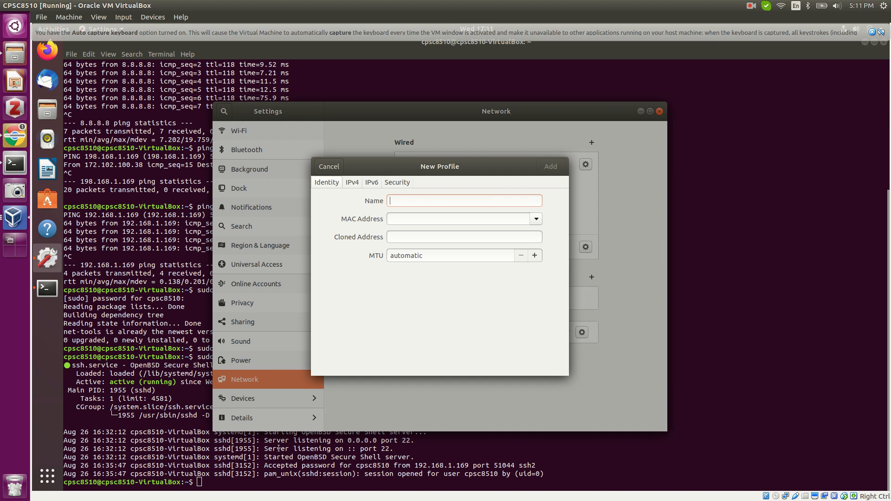
{"action": "left_click", "coordinate": [270, 467]}
Run ifconfig in the guest and name the new wired profile enp0s3.
{"action": "type", "text": "ifcon"}
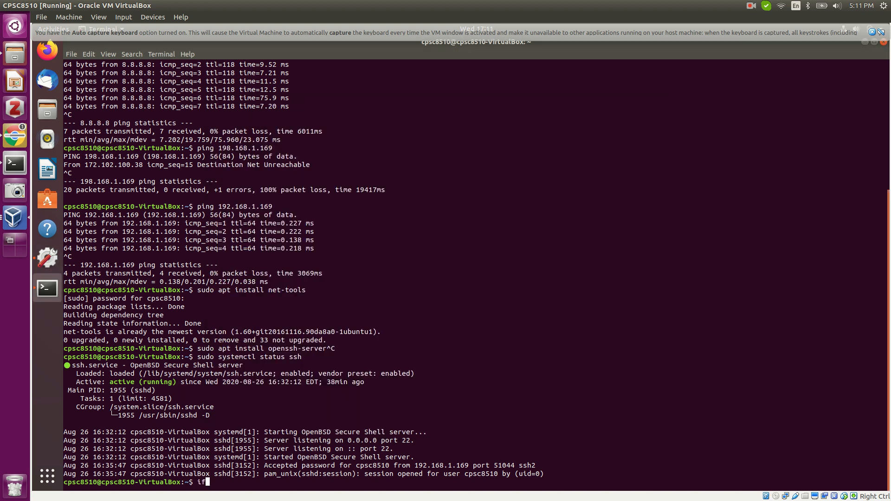
{"action": "type", "text": "fig"}
{"action": "key", "text": "Return"}
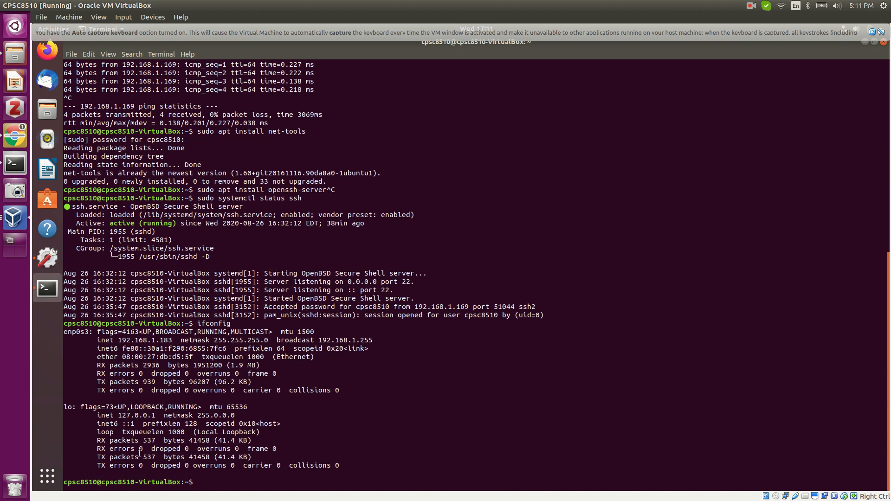
{"action": "left_click", "coordinate": [52, 265]}
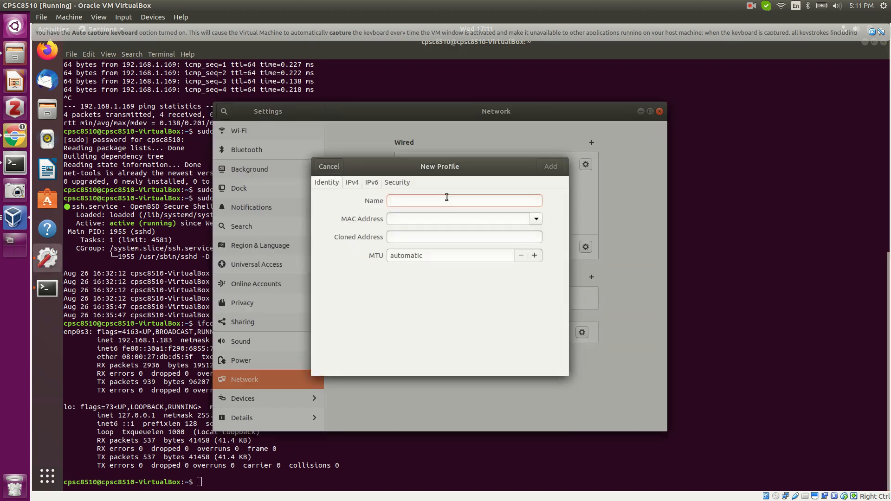
{"action": "type", "text": "enp0"}
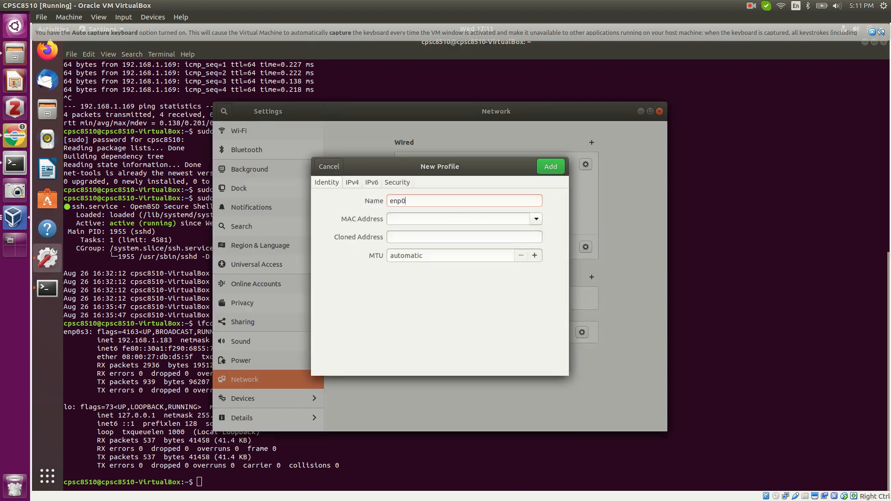
{"action": "type", "text": "s3"}
Check enp0s3's MAC address against the profile's IPv4 settings, then close the profile and minimize Settings.
{"action": "left_click", "coordinate": [137, 343]}
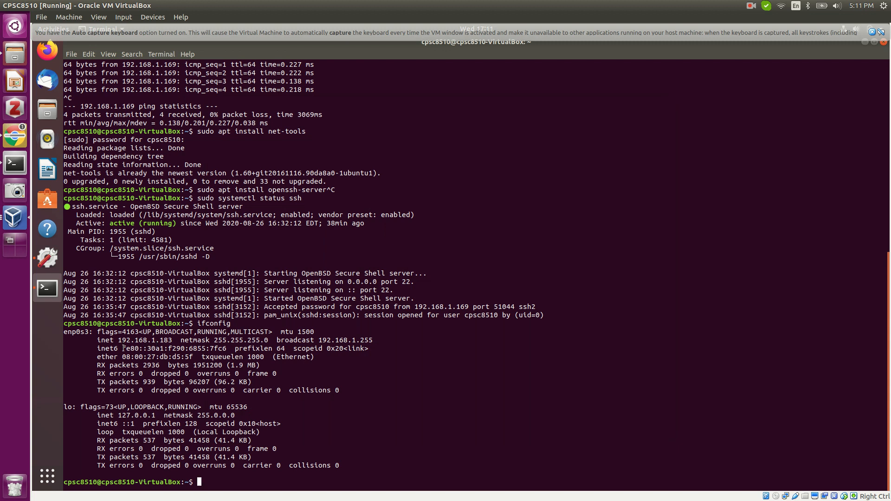
{"action": "left_click_drag", "start_coordinate": [123, 356], "coordinate": [194, 358]}
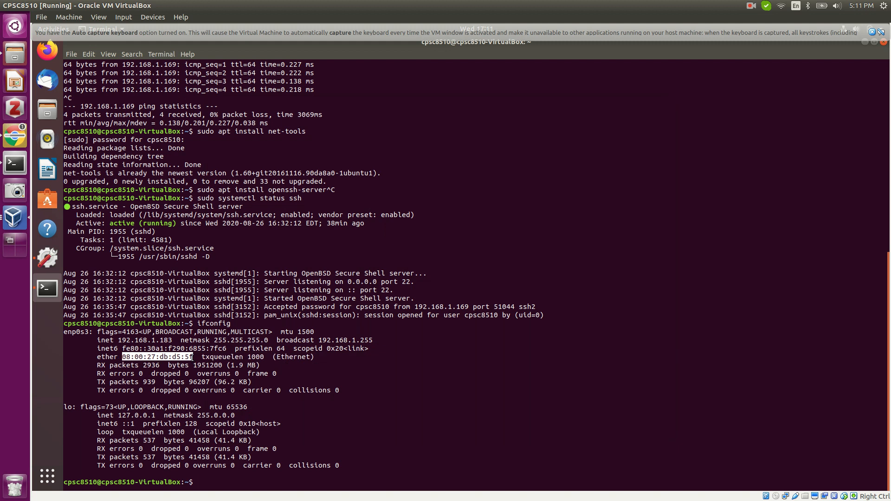
{"action": "left_click", "coordinate": [47, 258]}
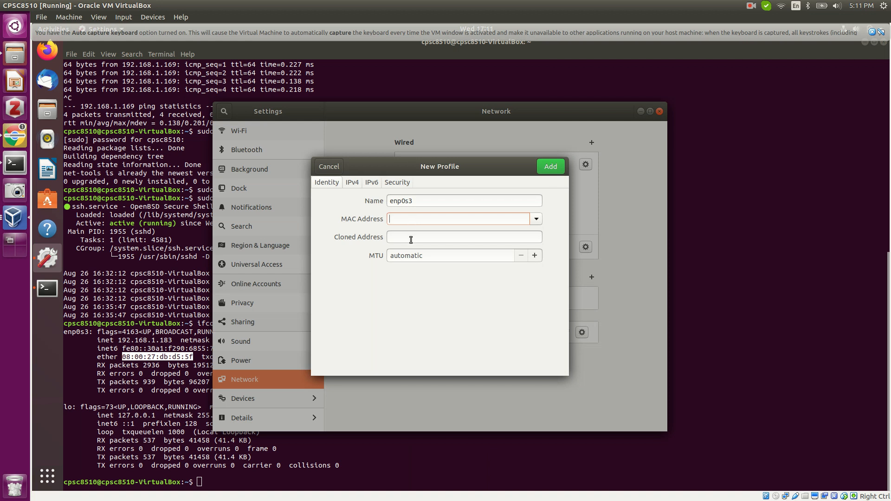
{"action": "left_click", "coordinate": [352, 184]}
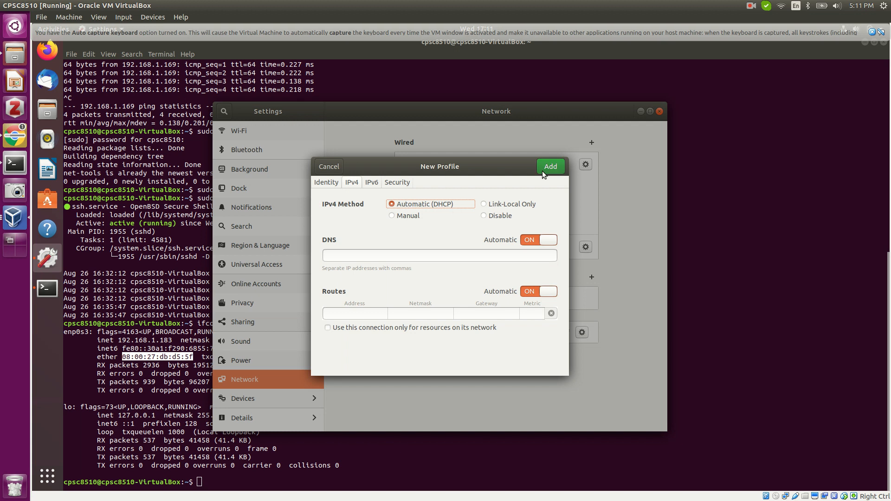
{"action": "left_click", "coordinate": [328, 168]}
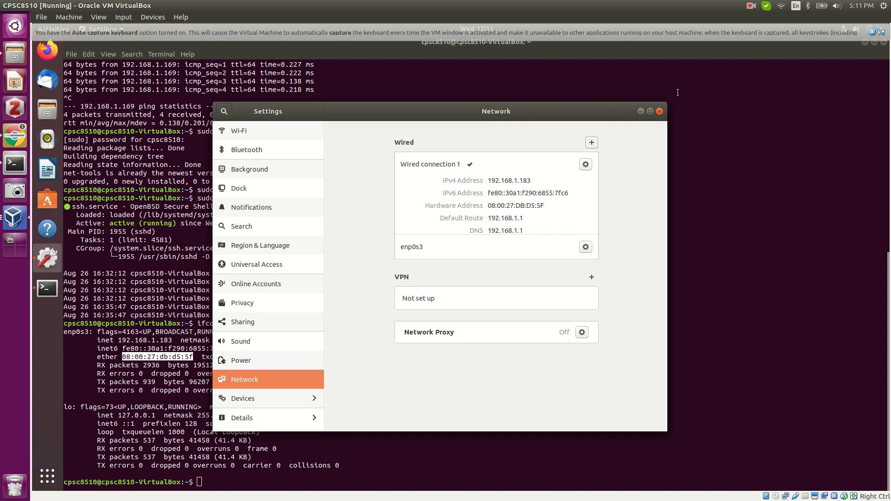
{"action": "left_click", "coordinate": [641, 112]}
{"action": "left_click", "coordinate": [237, 478]}
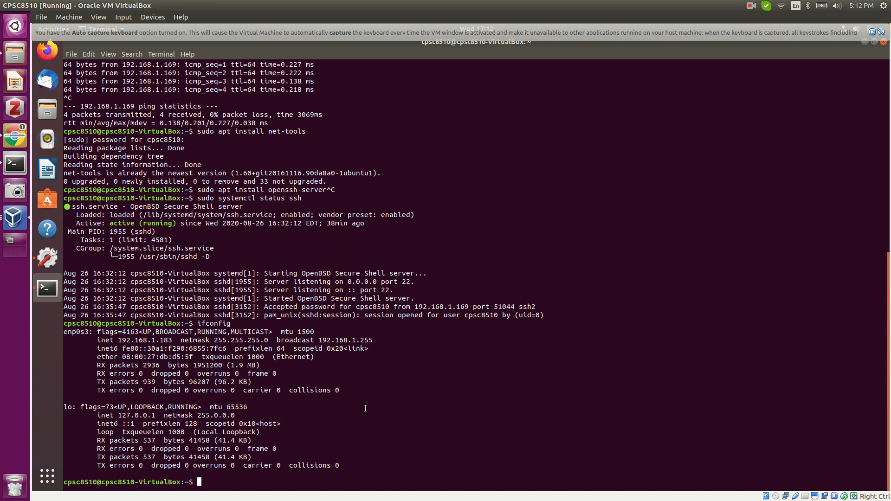
Start an SSH login to the host account at 192.168.1.169, pasting the IP from the ping output.
{"action": "scroll", "coordinate": [385, 357], "scroll_direction": "up", "scroll_amount": 10}
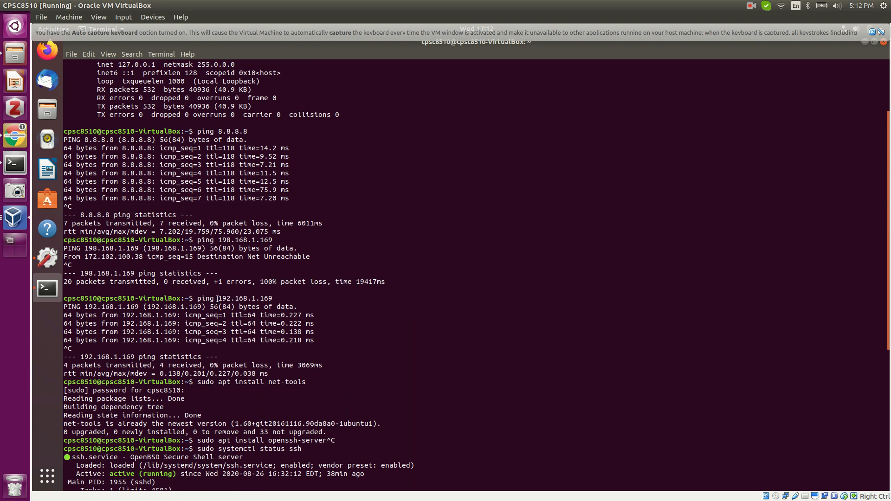
{"action": "left_click_drag", "start_coordinate": [219, 298], "coordinate": [273, 298]}
{"action": "right_click", "coordinate": [272, 299]}
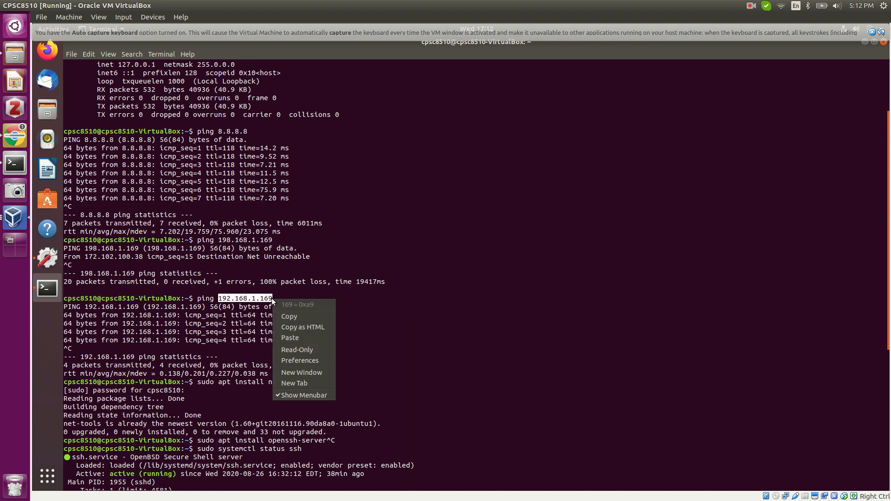
{"action": "left_click", "coordinate": [296, 318]}
{"action": "scroll", "coordinate": [302, 409], "scroll_direction": "down", "scroll_amount": 10}
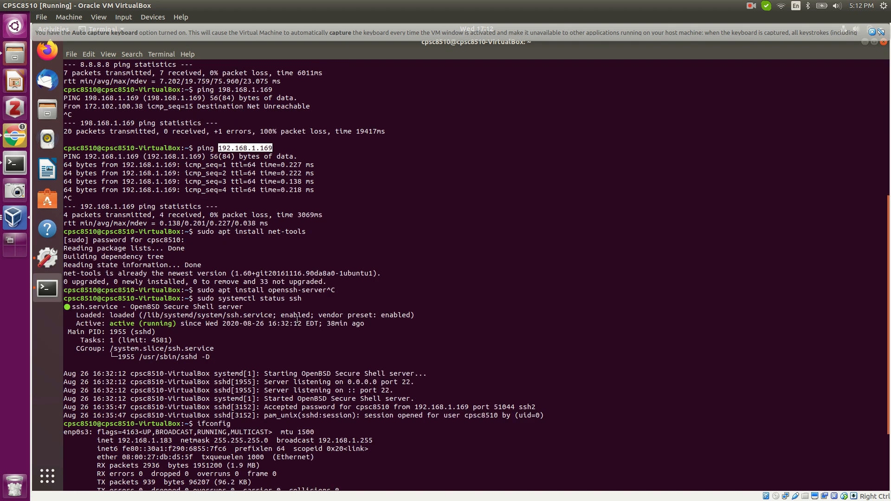
{"action": "right_click", "coordinate": [282, 483]}
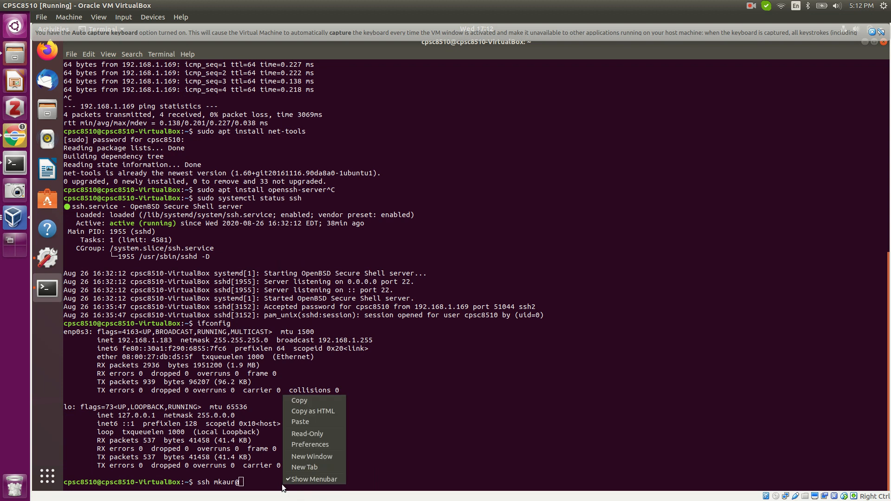
{"action": "left_click", "coordinate": [294, 422]}
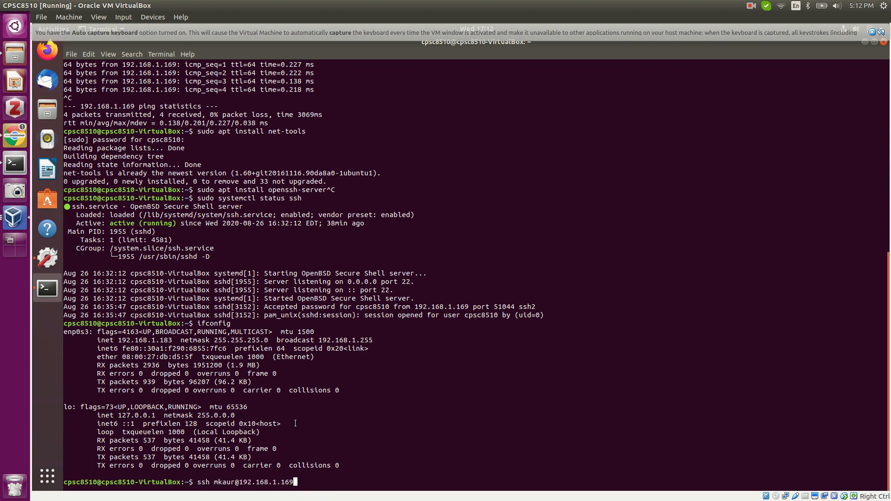
{"action": "key", "text": "Return"}
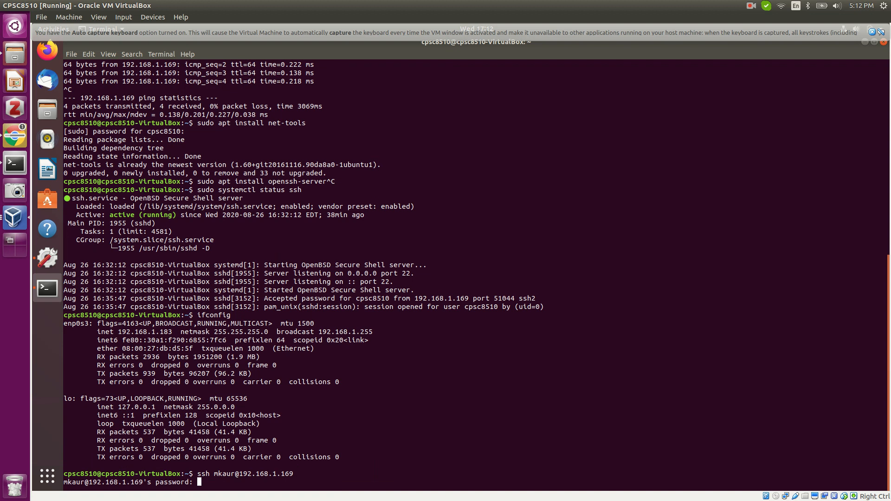
Log in to the host over SSH with the account password and list its home directory with ls.
{"action": "key", "text": "Return"}
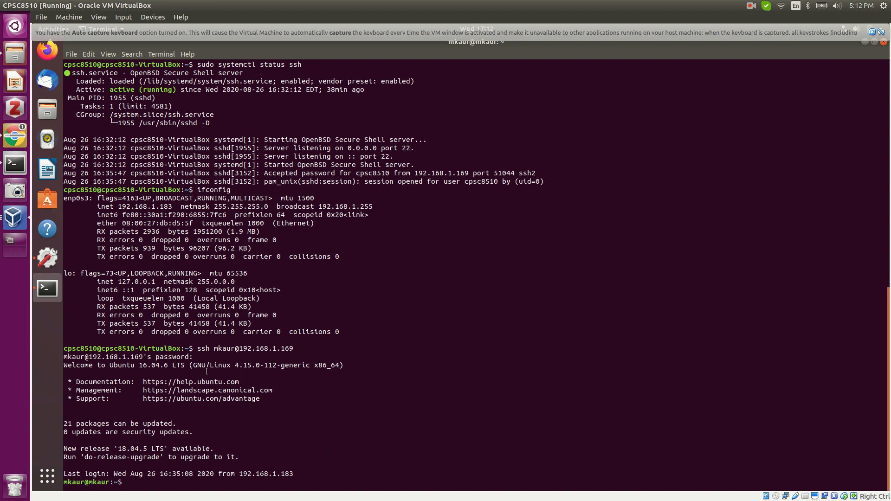
{"action": "left_click_drag", "start_coordinate": [181, 348], "coordinate": [63, 347]}
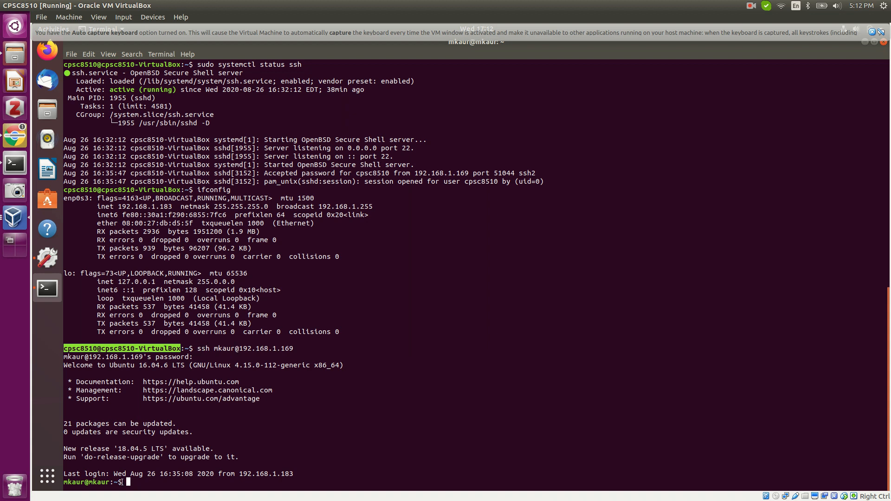
{"action": "left_click_drag", "start_coordinate": [121, 482], "coordinate": [66, 482]}
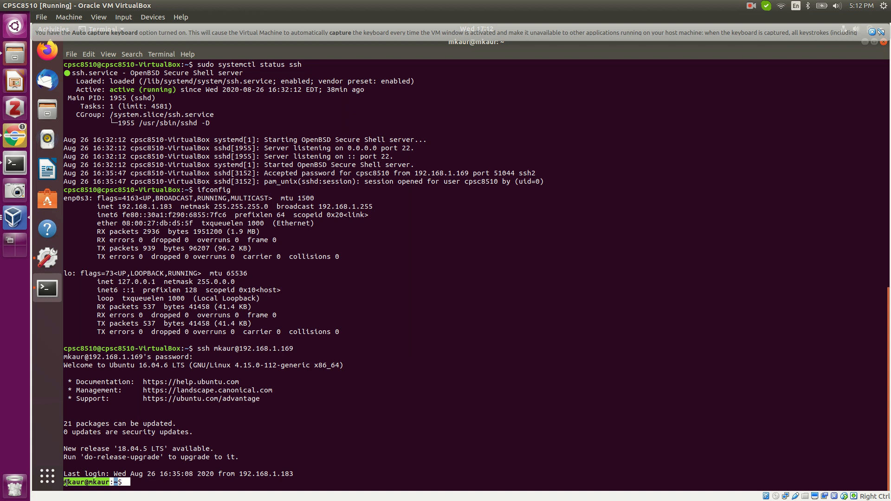
{"action": "left_click", "coordinate": [142, 483]}
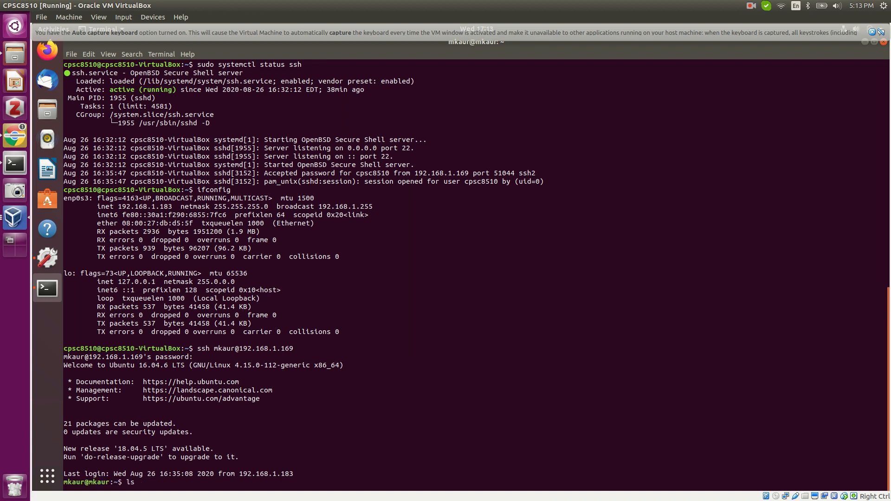
{"action": "type", "text": "ls"}
{"action": "key", "text": "Return"}
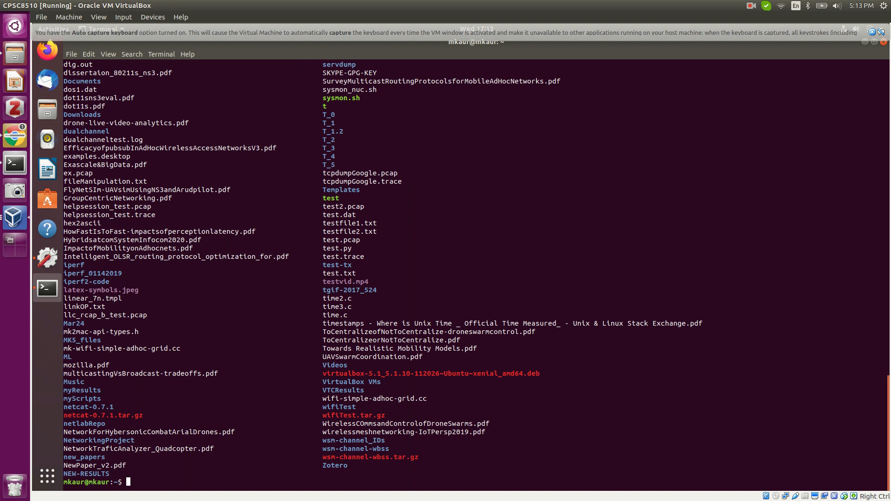
{"action": "scroll", "coordinate": [473, 273], "scroll_direction": "up", "scroll_amount": 15}
{"action": "scroll", "coordinate": [476, 276], "scroll_direction": "up", "scroll_amount": 2}
{"action": "scroll", "coordinate": [476, 276], "scroll_direction": "down", "scroll_amount": 4}
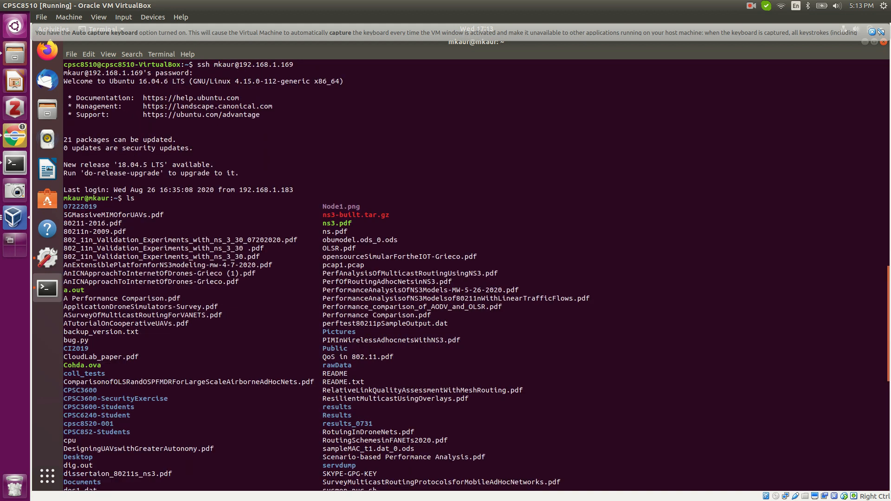
{"action": "scroll", "coordinate": [476, 276], "scroll_direction": "down", "scroll_amount": 16}
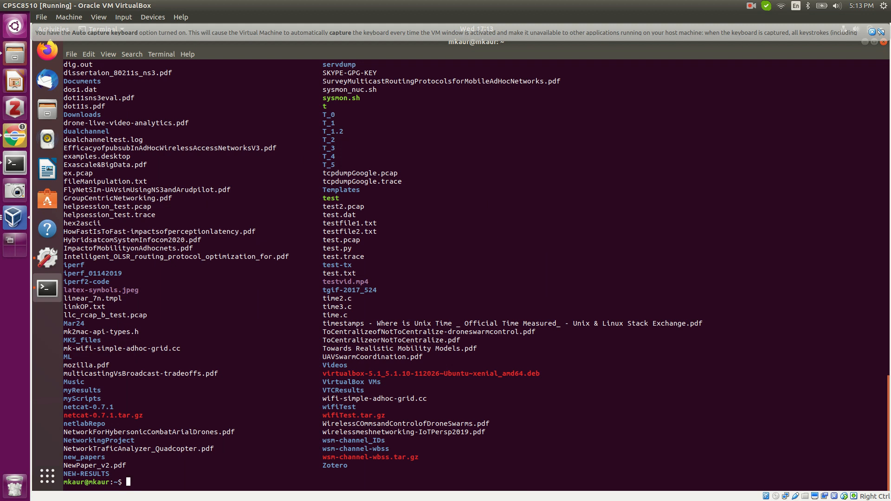
Exit the SSH session and clear the guest terminal.
{"action": "type", "text": "exit"}
{"action": "key", "text": "Return"}
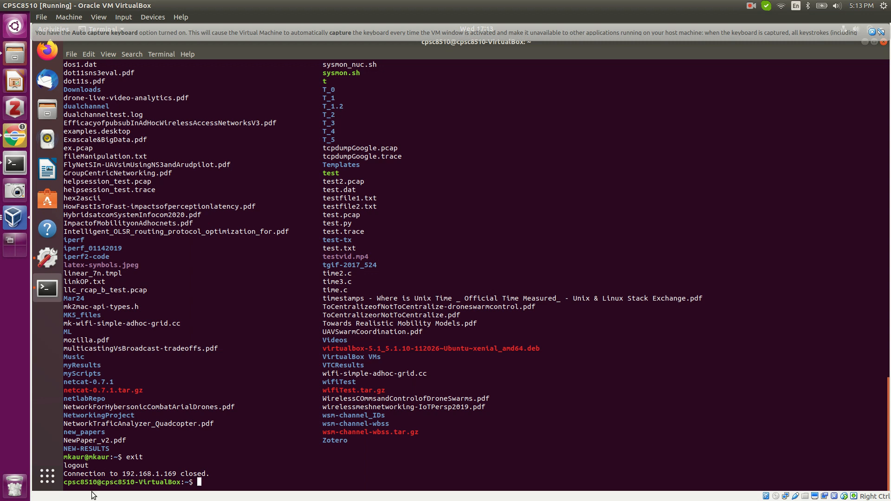
{"action": "type", "text": "clear"}
{"action": "key", "text": "Return"}
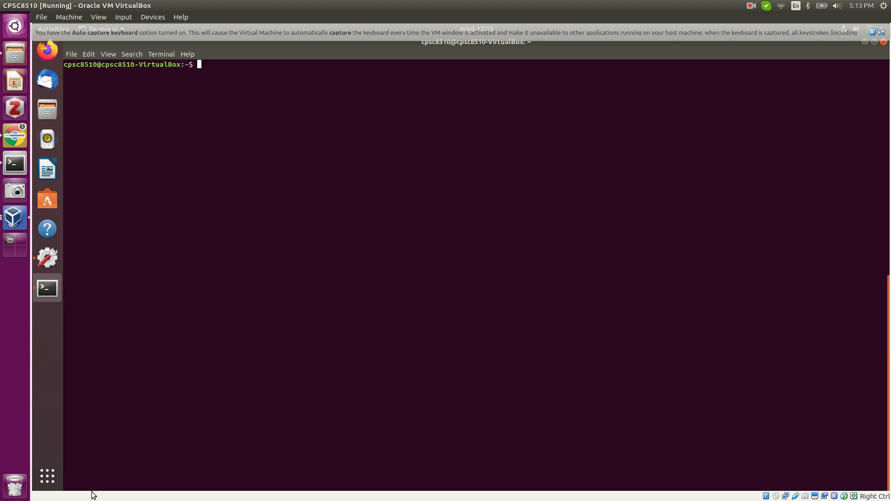
In the host terminal, cancel the 'ssh cpsc' history search to get a fresh prompt.
{"action": "left_click", "coordinate": [14, 167]}
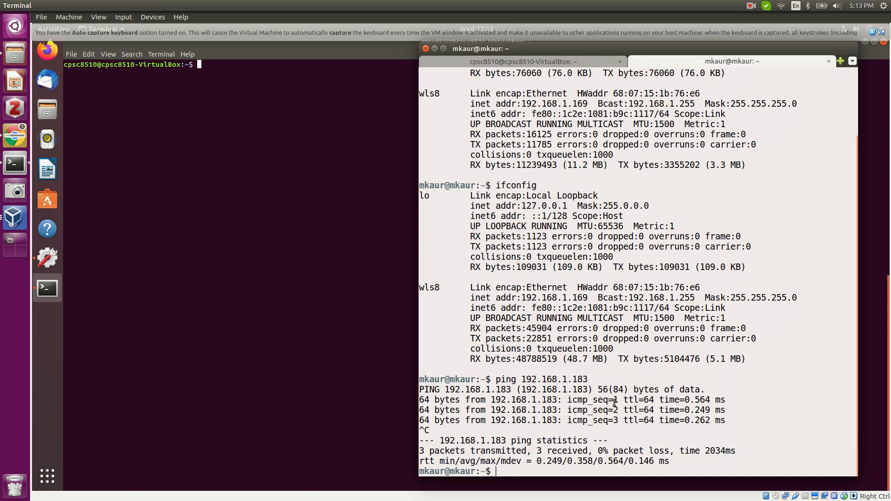
{"action": "key", "text": "ctrl+r"}
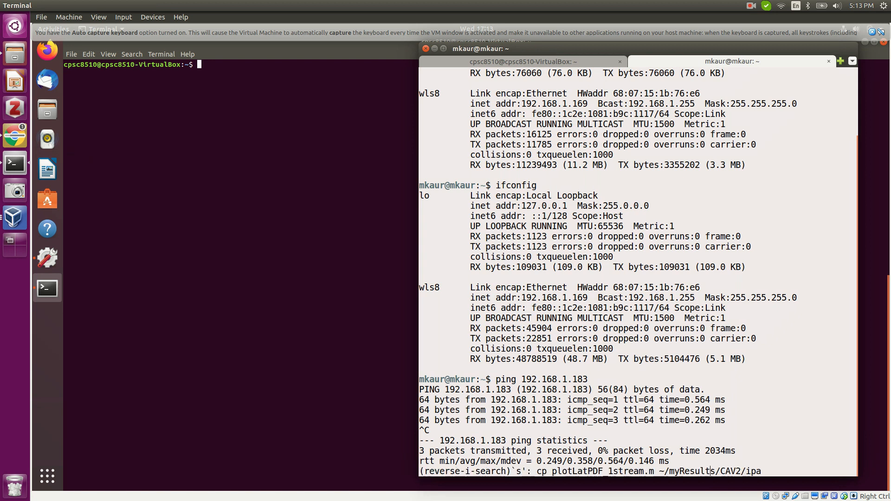
{"action": "type", "text": "ssh "}
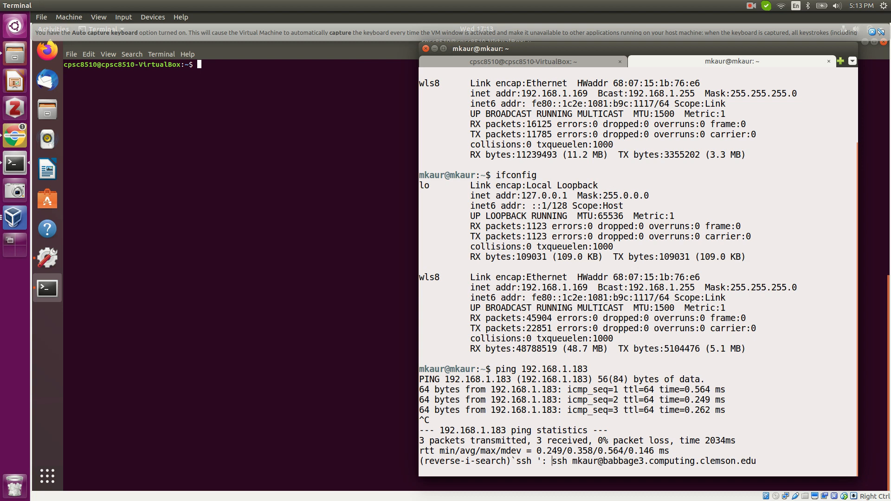
{"action": "type", "text": "cpsc"}
{"action": "key", "text": "ctrl+c"}
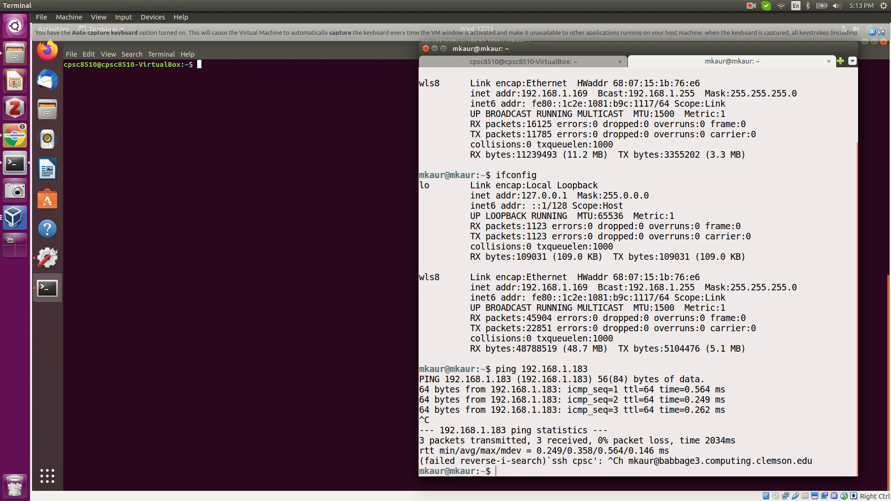
{"action": "key", "text": "Return"}
{"action": "key", "text": "Return"}
{"action": "key", "text": "Return"}
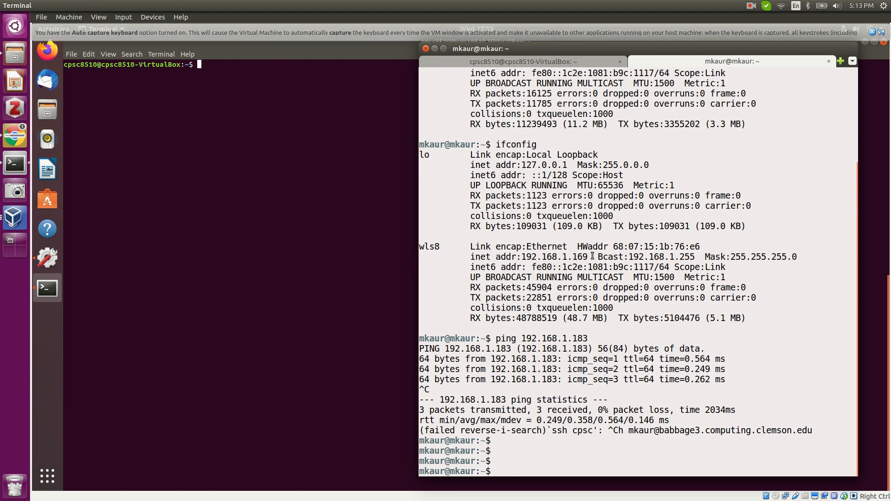
{"action": "scroll", "coordinate": [592, 255], "scroll_direction": "up", "scroll_amount": 4}
{"action": "scroll", "coordinate": [592, 255], "scroll_direction": "down", "scroll_amount": 4}
Exit the host's SSH session into the guest and maximize the host terminal.
{"action": "left_click", "coordinate": [530, 60]}
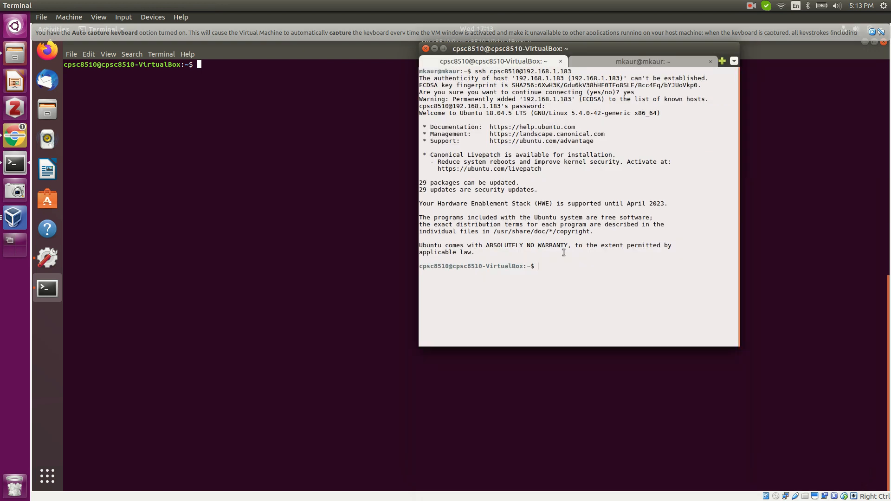
{"action": "type", "text": "exit"}
{"action": "key", "text": "Return"}
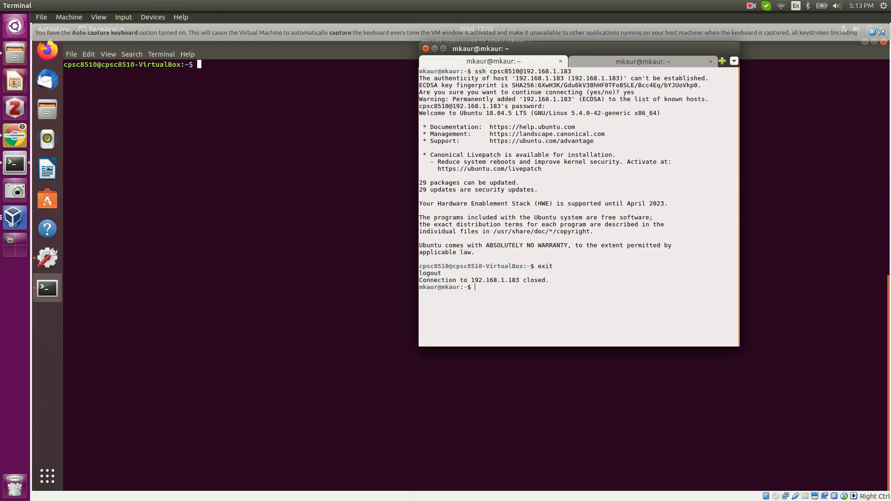
{"action": "left_click", "coordinate": [443, 50]}
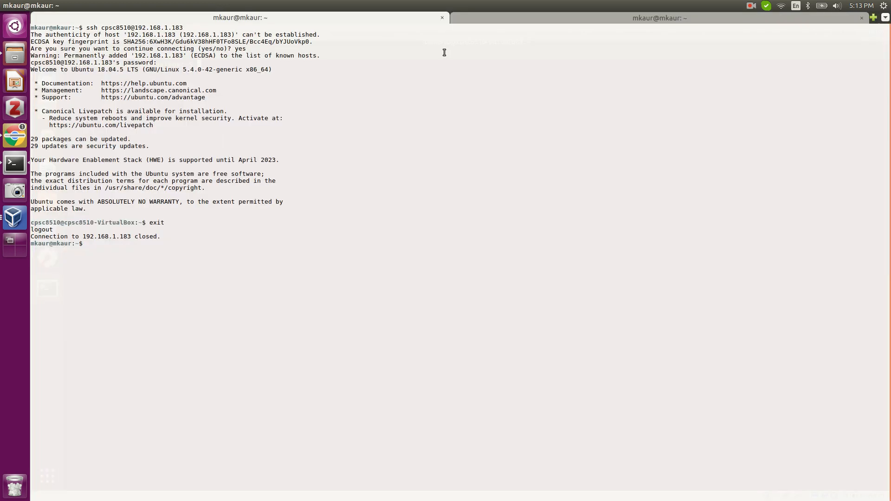
Enlarge the terminal text and SSH from the host into the guest at 192.168.1.183 with its password.
{"action": "key", "text": "ctrl+plus"}
{"action": "key", "text": "ctrl+plus"}
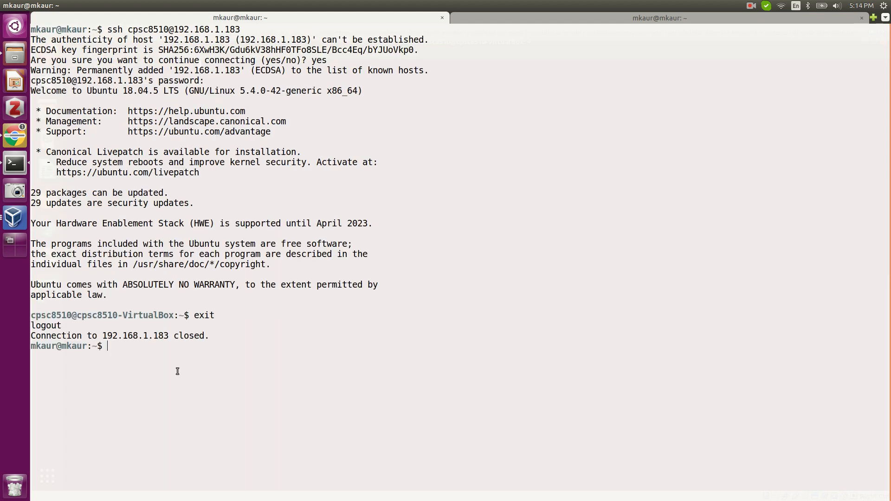
{"action": "key", "text": "Up"}
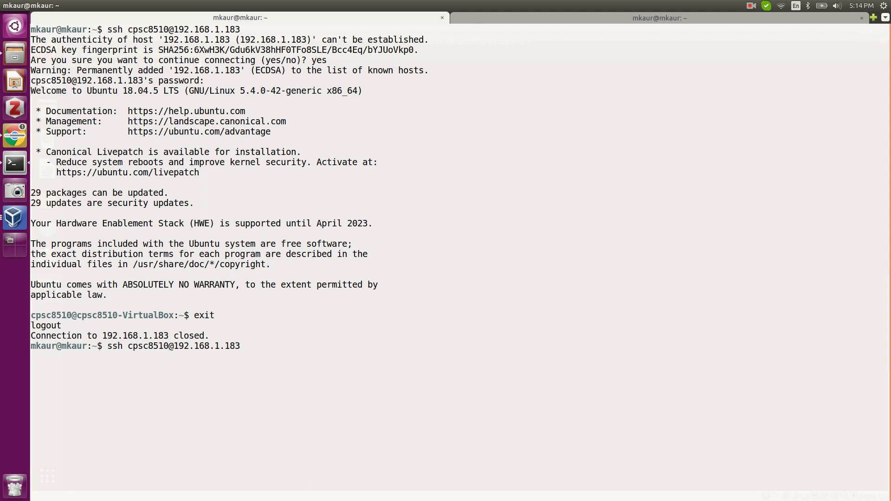
{"action": "key", "text": "Return"}
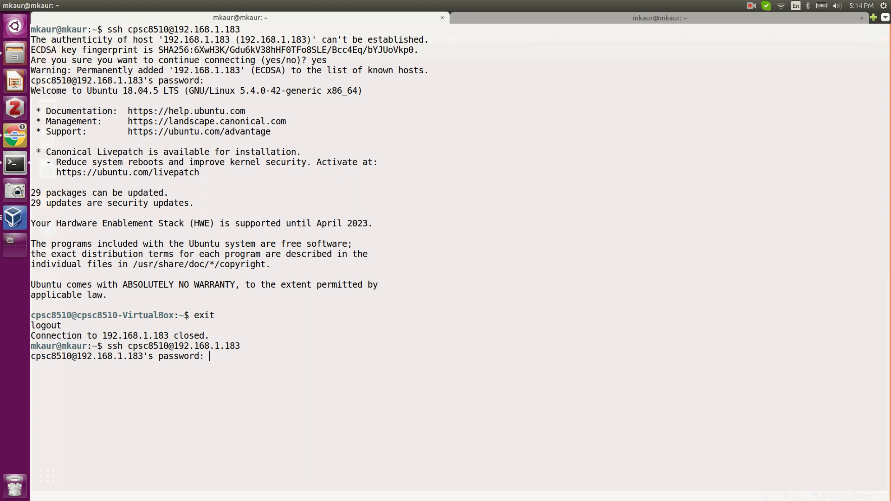
{"action": "key", "text": "Return"}
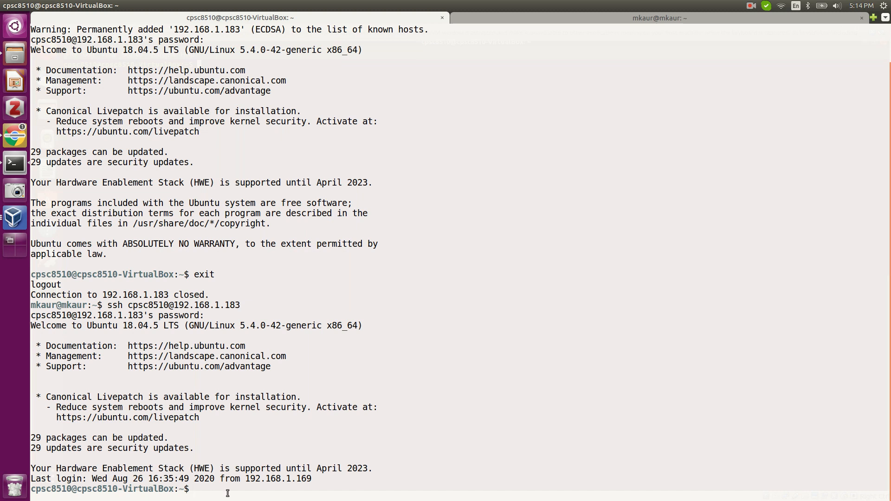
List the guest's home directory, log out, and minimize the host terminal.
{"action": "type", "text": "ls"}
{"action": "key", "text": "Return"}
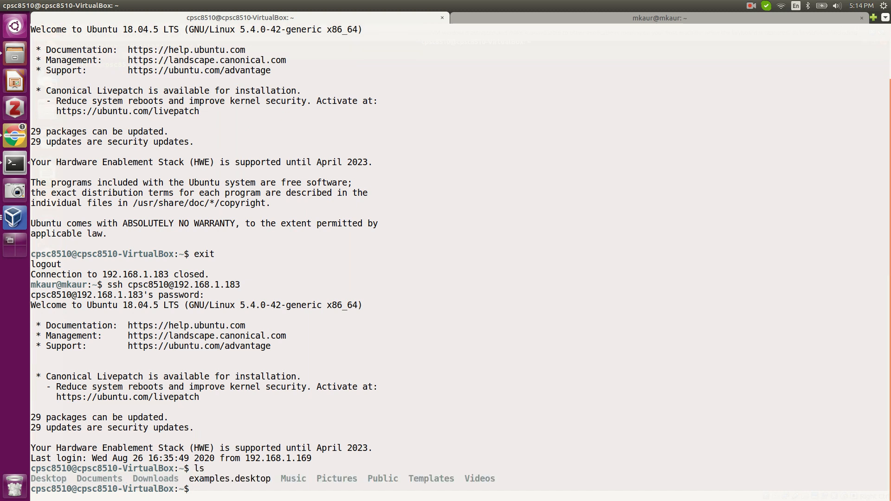
{"action": "type", "text": "exit"}
{"action": "key", "text": "Return"}
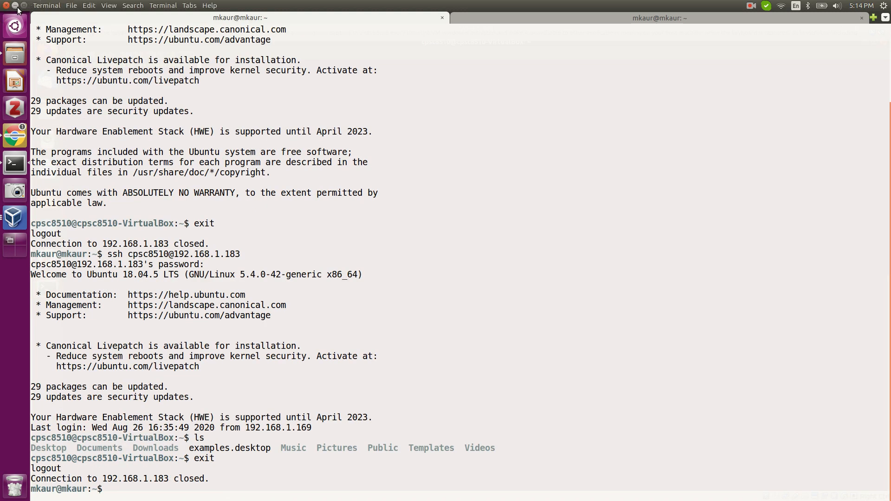
{"action": "left_click", "coordinate": [16, 6]}
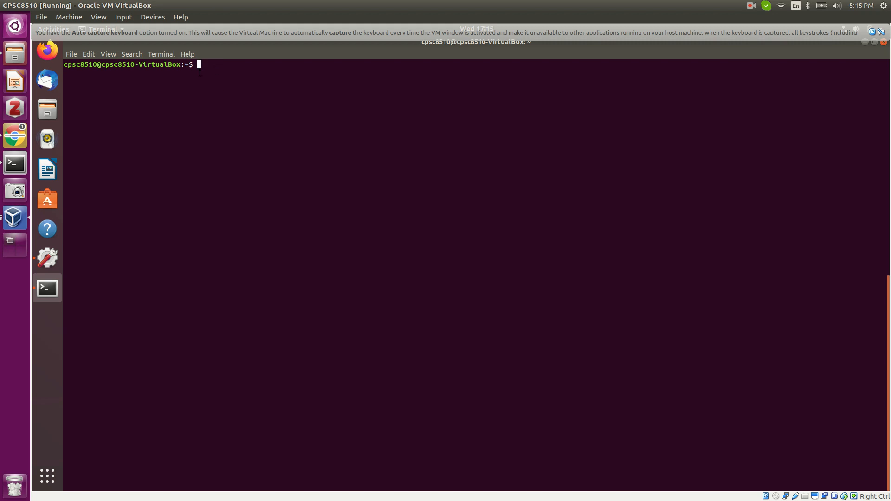
Use the top-panel menu, then bring Chrome to the front on the Ubuntu 18.04.5 LTS releases page.
{"action": "left_click", "coordinate": [751, 6]}
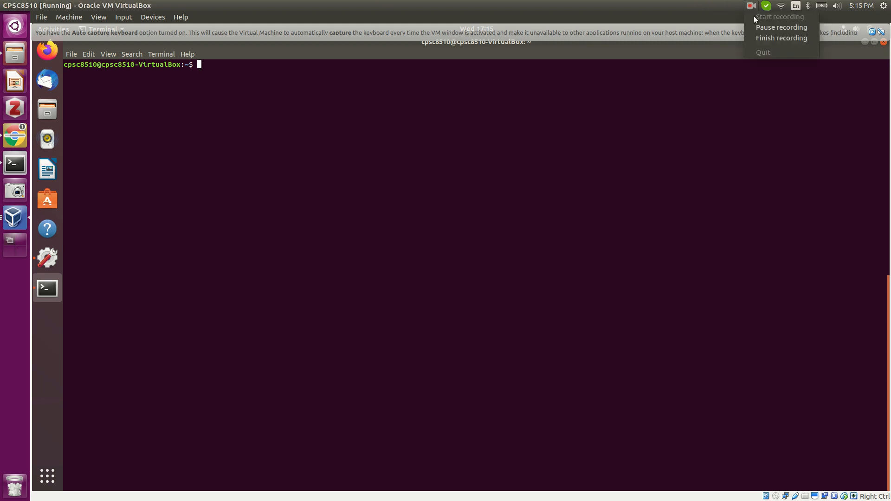
{"action": "left_click", "coordinate": [759, 27]}
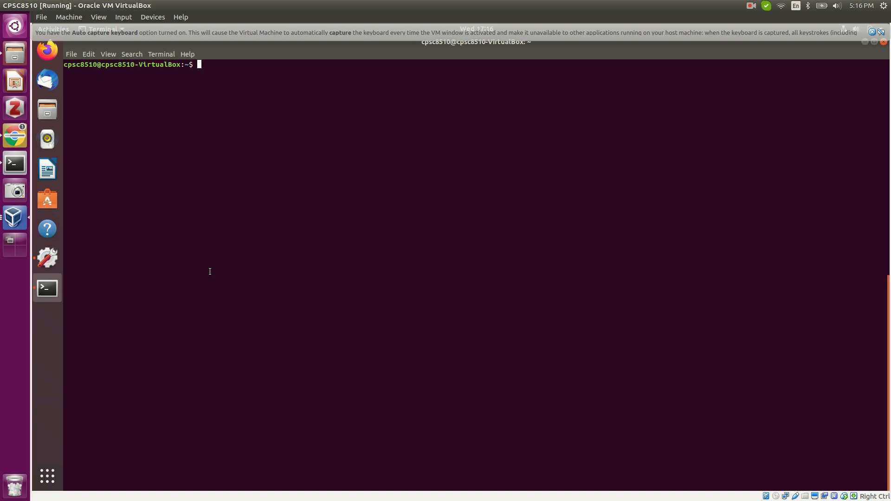
{"action": "left_click", "coordinate": [752, 7]}
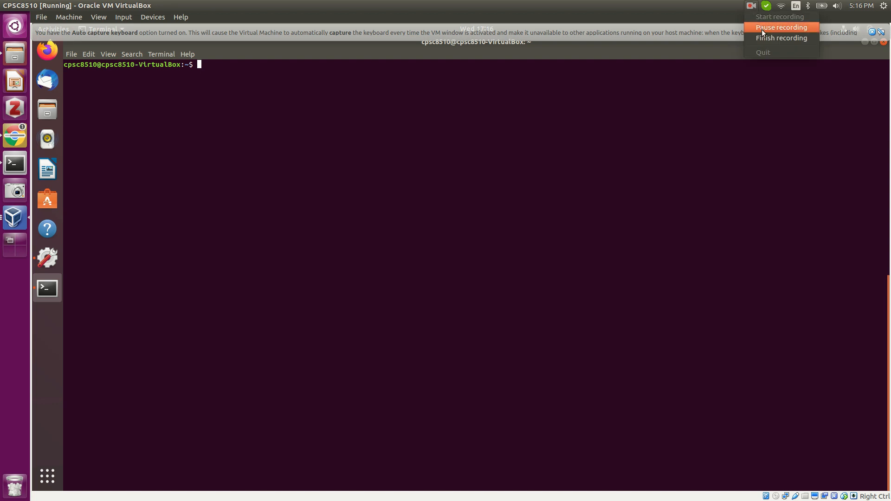
{"action": "left_click", "coordinate": [761, 29]}
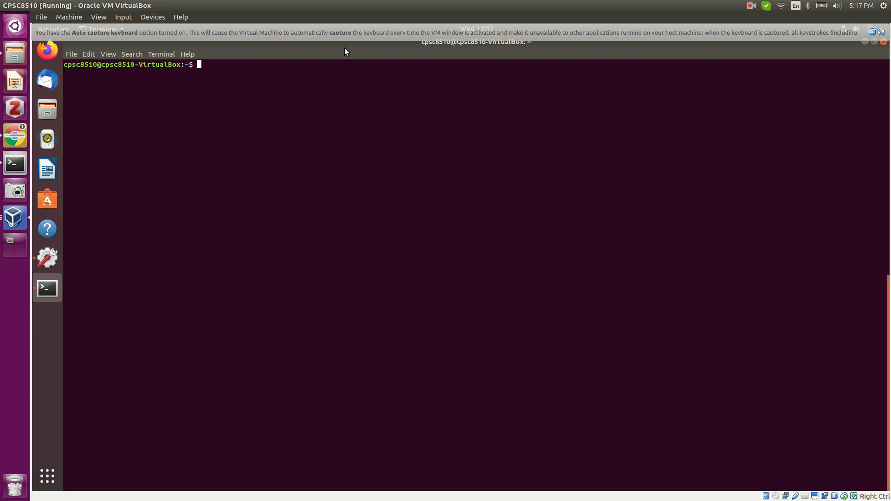
{"action": "left_click", "coordinate": [10, 135]}
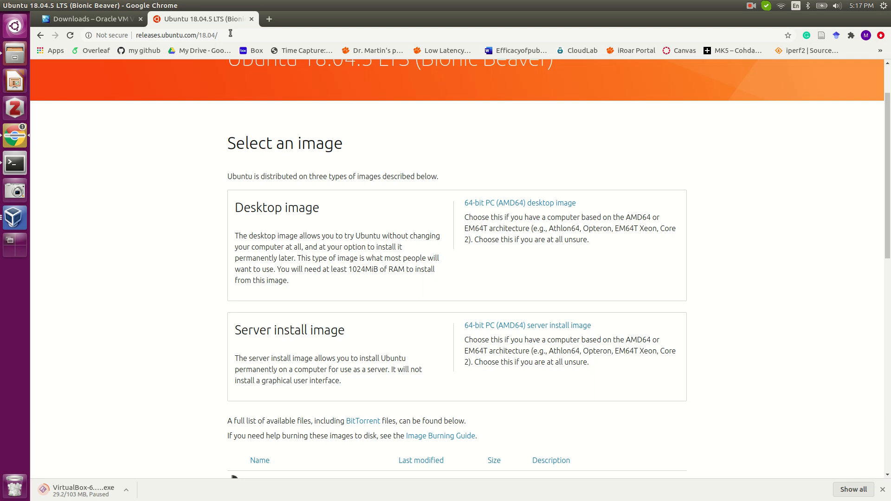
Return to the CPSC8510 VirtualBox guest, whose terminal sits at an empty prompt.
{"action": "left_click", "coordinate": [14, 217]}
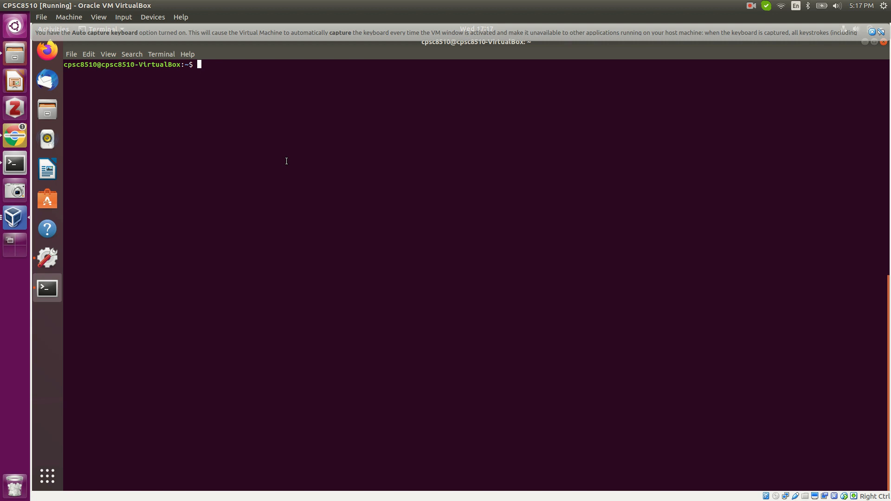
{"action": "left_click", "coordinate": [751, 6]}
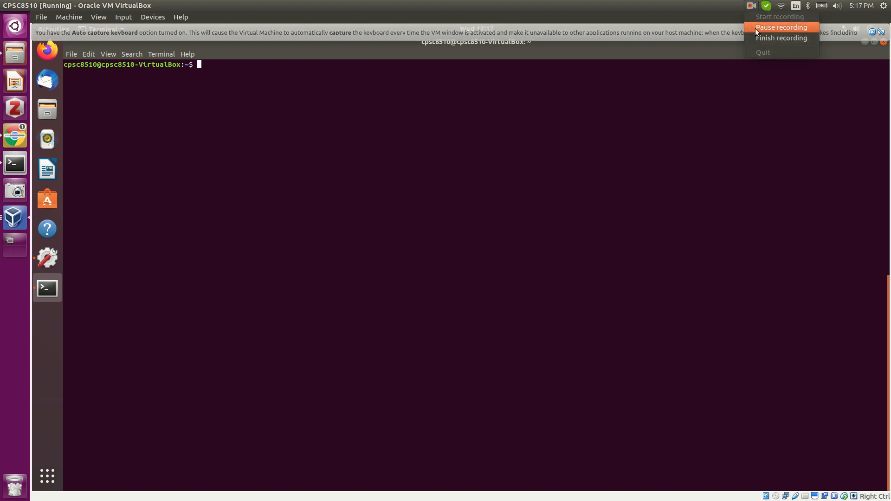